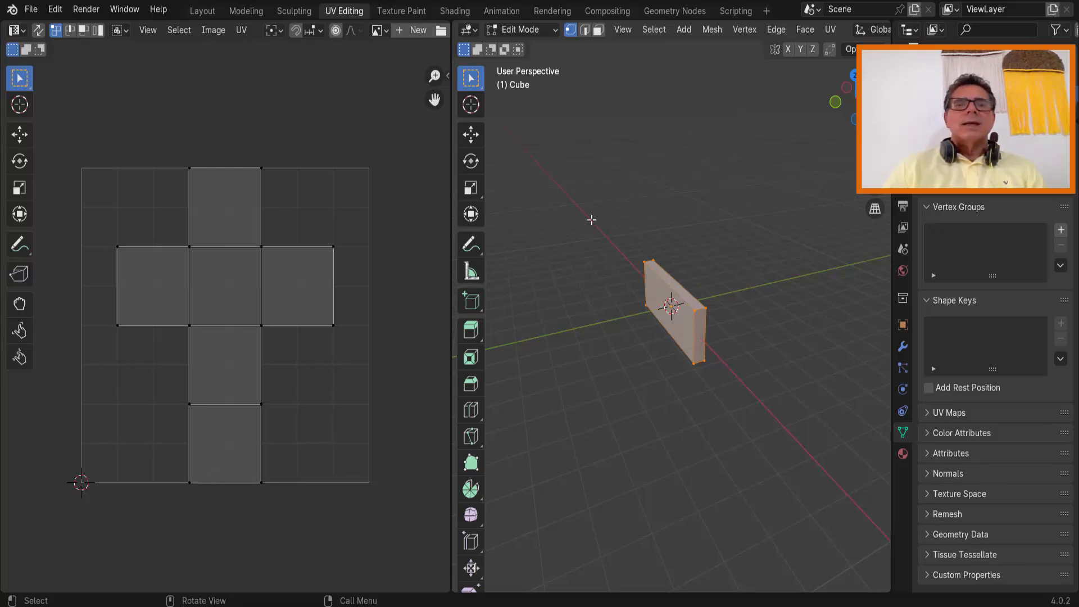
- Switch to the Layout workspace and apply the object transform to the stretched cube
{"action": "left_click", "coordinate": [204, 13]}
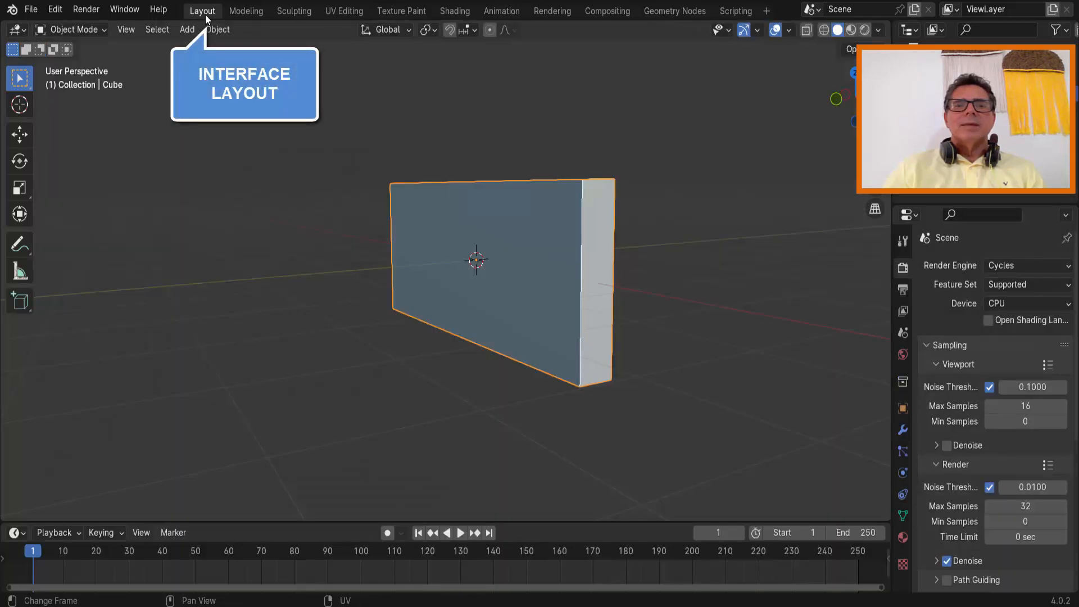
{"action": "middle_click_drag", "start_coordinate": [774, 265], "coordinate": [770, 279]}
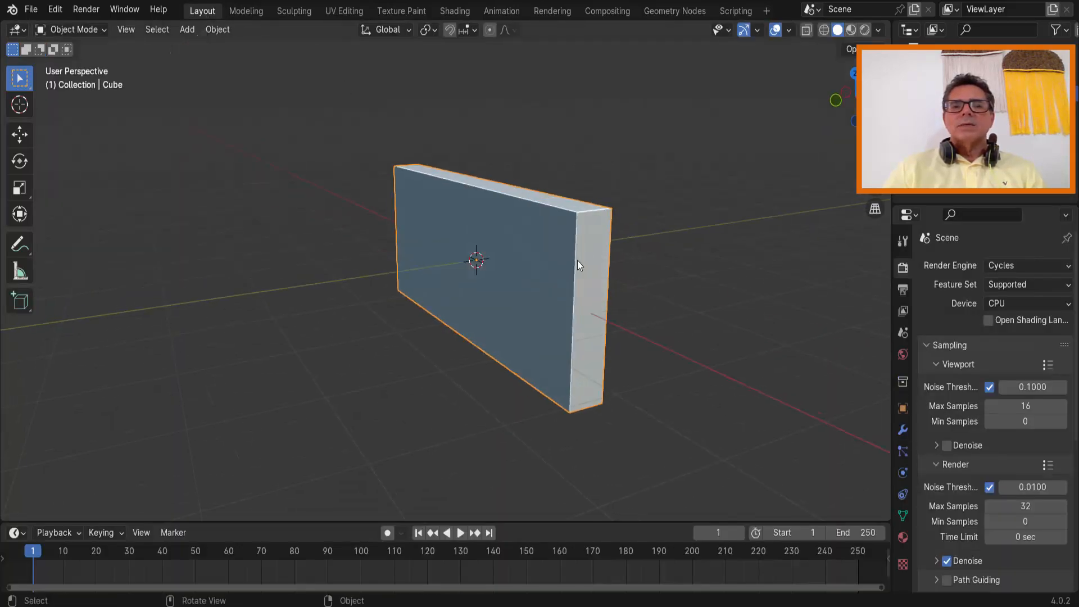
{"action": "key", "text": "ctrl+a"}
{"action": "left_click", "coordinate": [724, 202]}
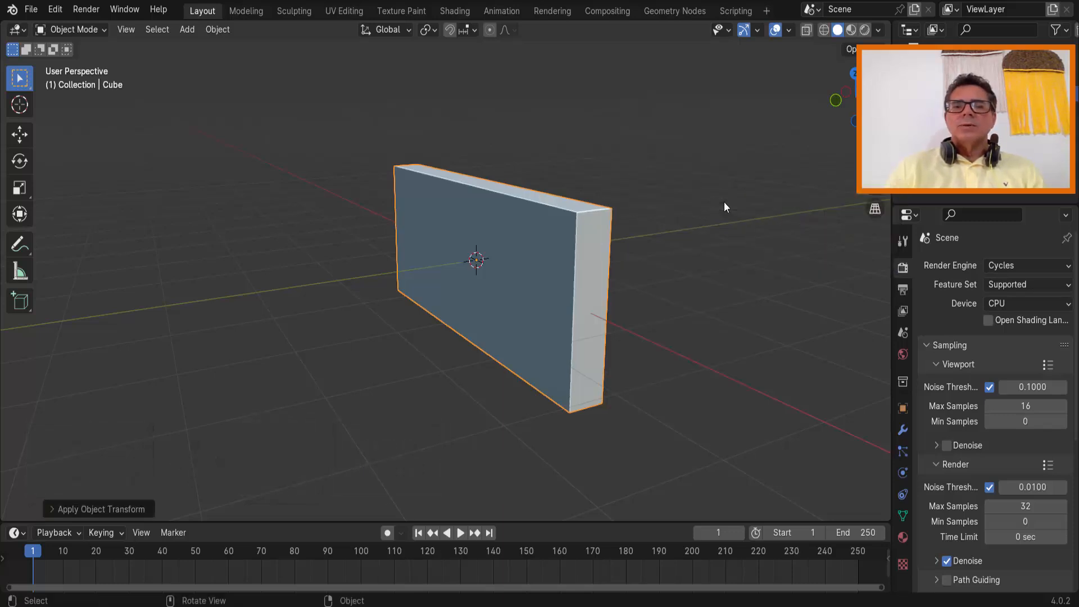
- Unwrap the whole cube mesh in the UV Editing workspace using Smart UV Project with its default settings
{"action": "left_click", "coordinate": [336, 10]}
{"action": "scroll", "coordinate": [658, 333], "scroll_direction": "up", "scroll_amount": 6}
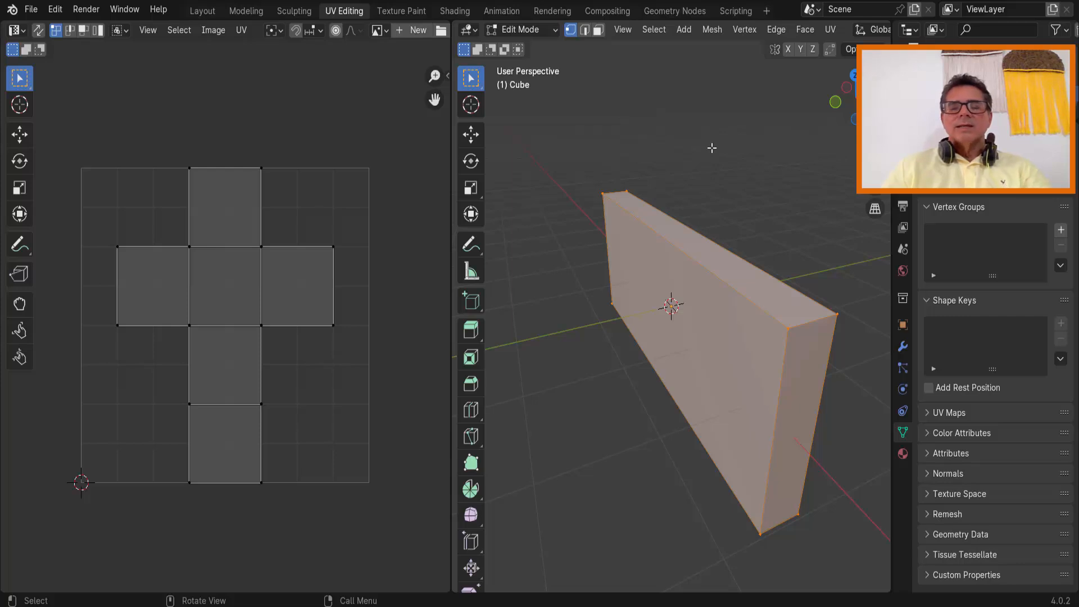
{"action": "key", "text": "u"}
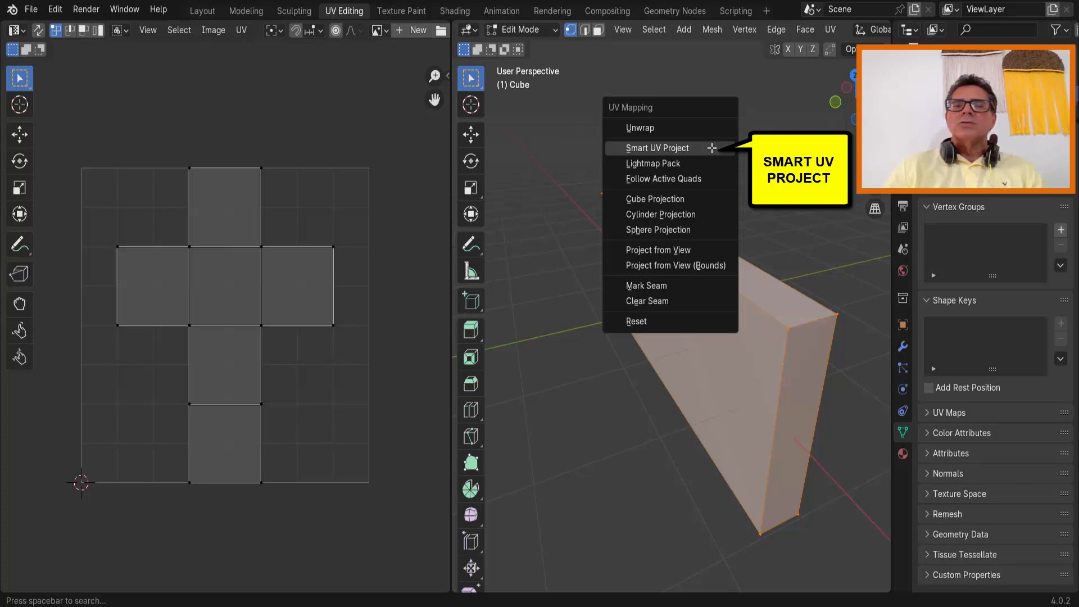
{"action": "left_click", "coordinate": [712, 148]}
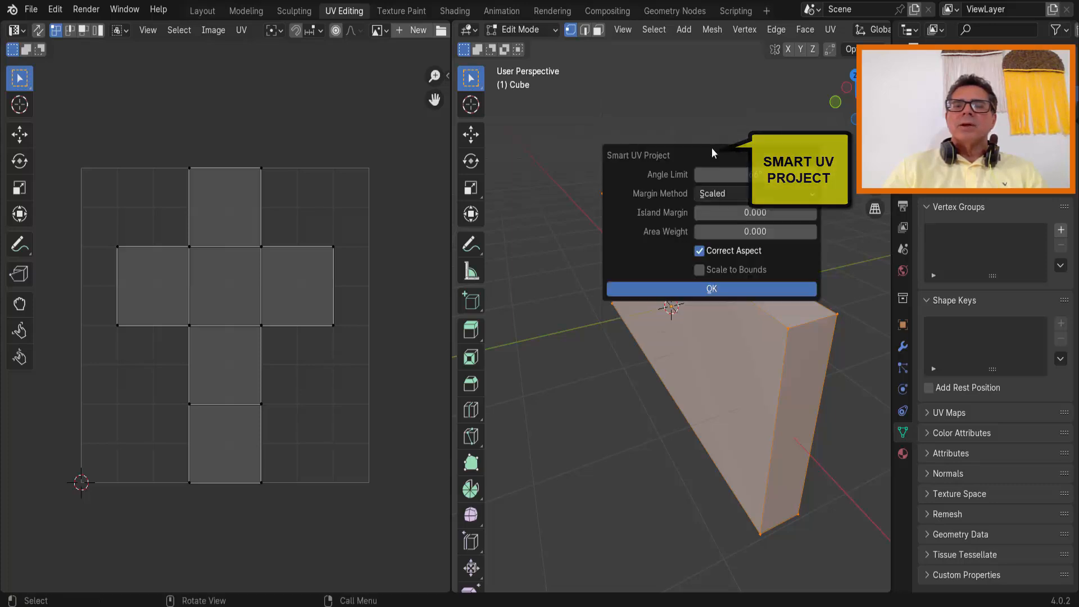
{"action": "left_click", "coordinate": [715, 289]}
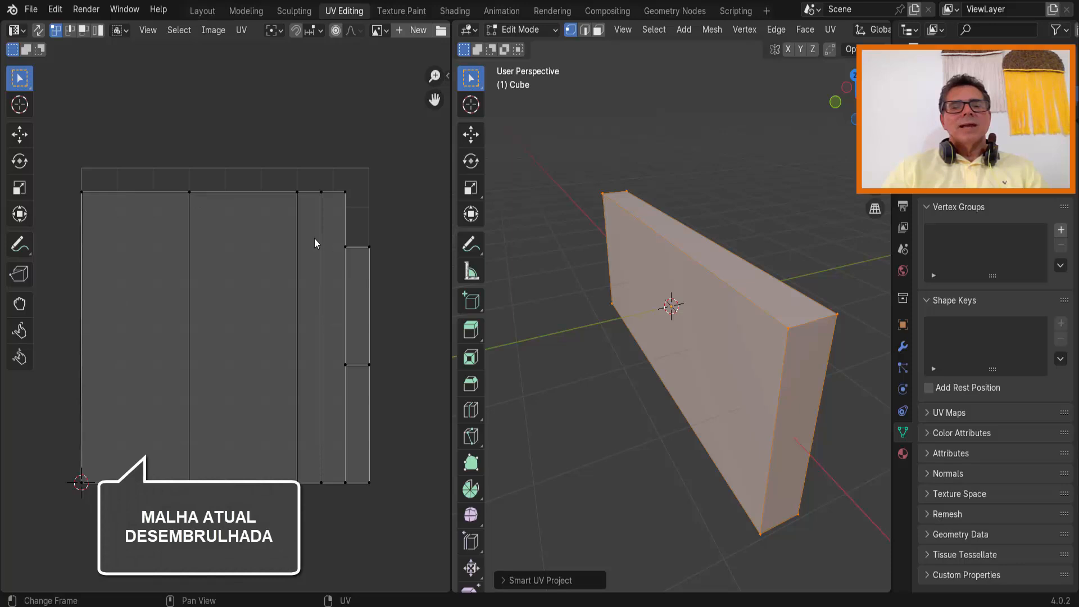
{"action": "middle_click_drag", "start_coordinate": [753, 216], "coordinate": [748, 205]}
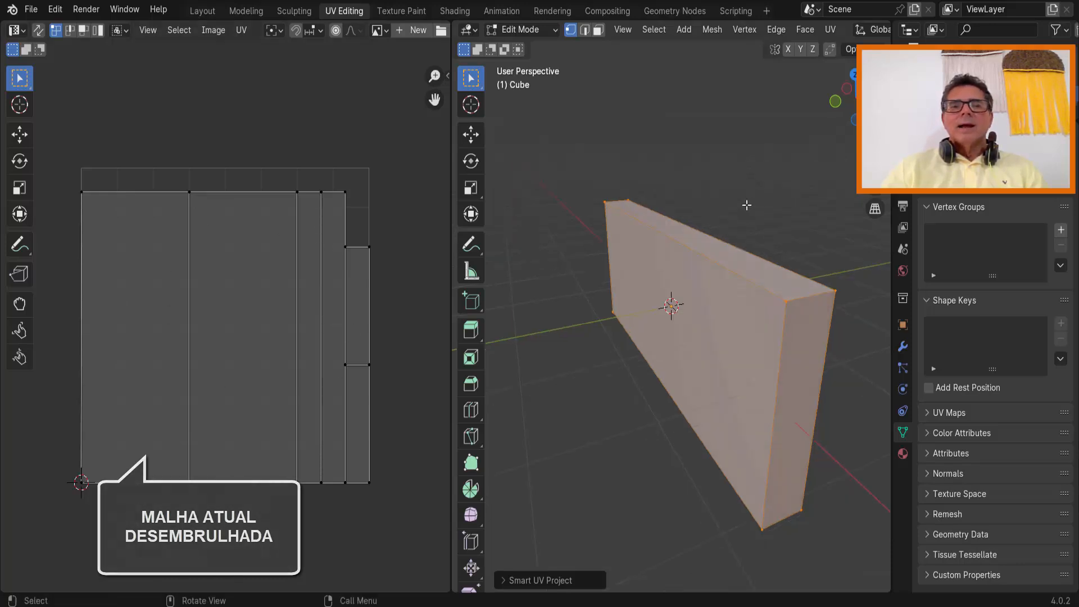
- Return to the Layout workspace and check the Node Wrangler add-on in the preferences by searching for NODE
{"action": "left_click", "coordinate": [203, 11]}
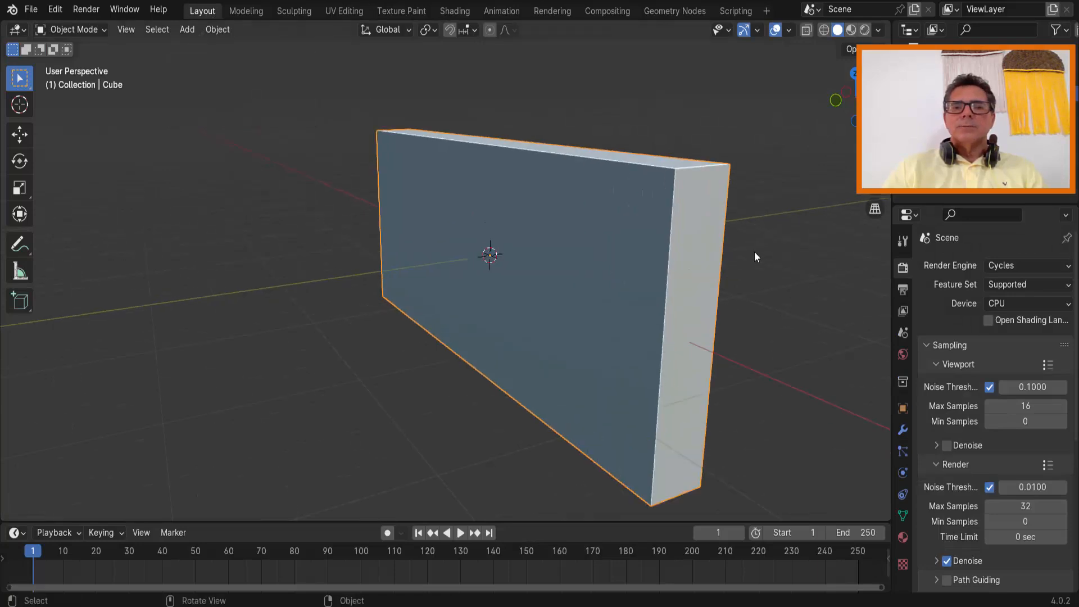
{"action": "middle_click_drag", "start_coordinate": [755, 257], "coordinate": [765, 241]}
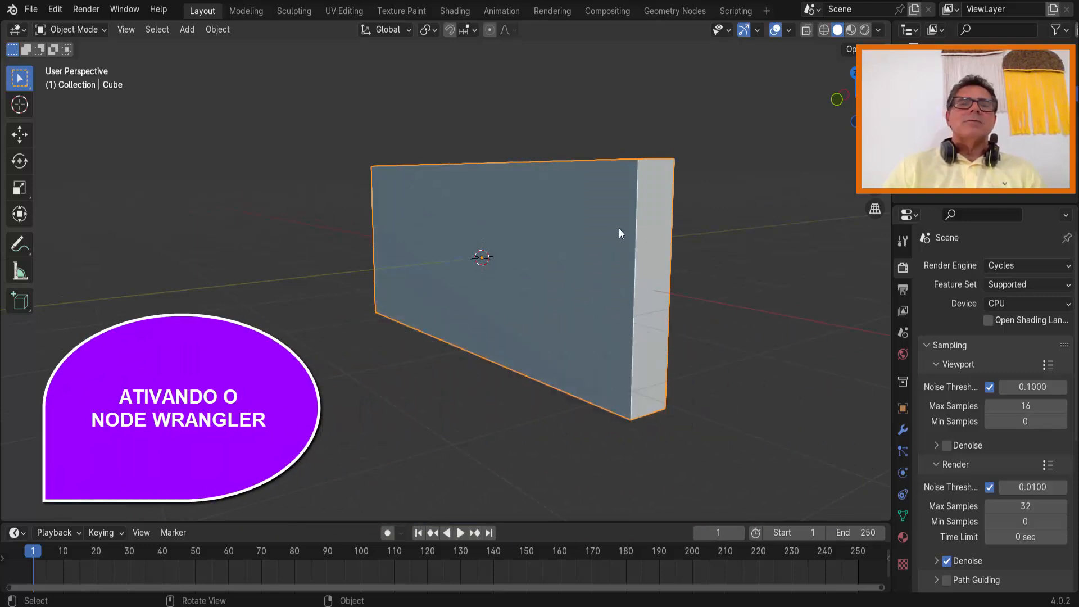
{"action": "left_click", "coordinate": [56, 10]}
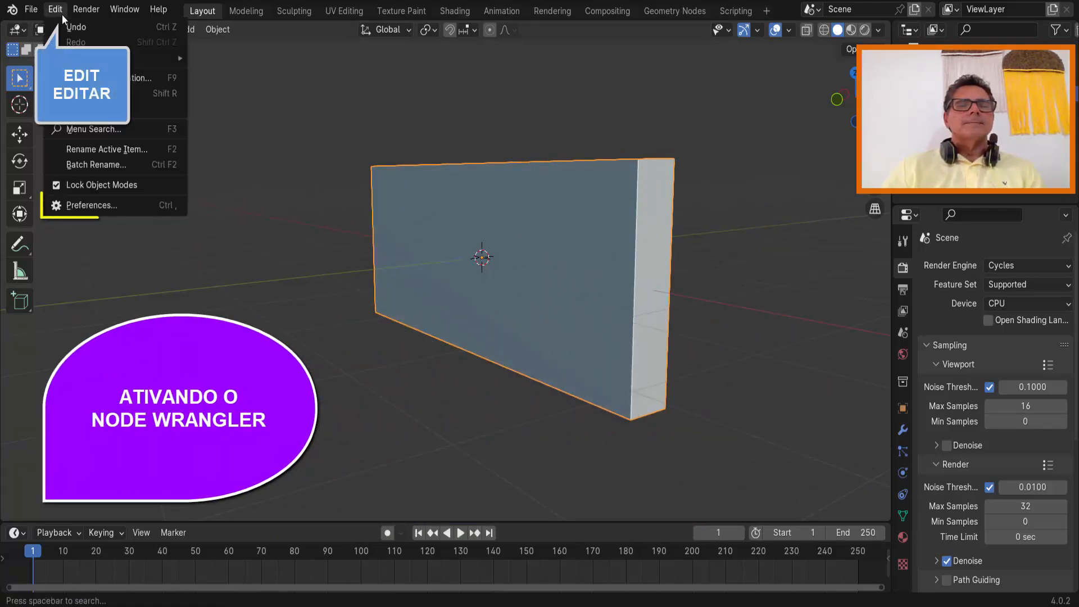
{"action": "left_click", "coordinate": [109, 205]}
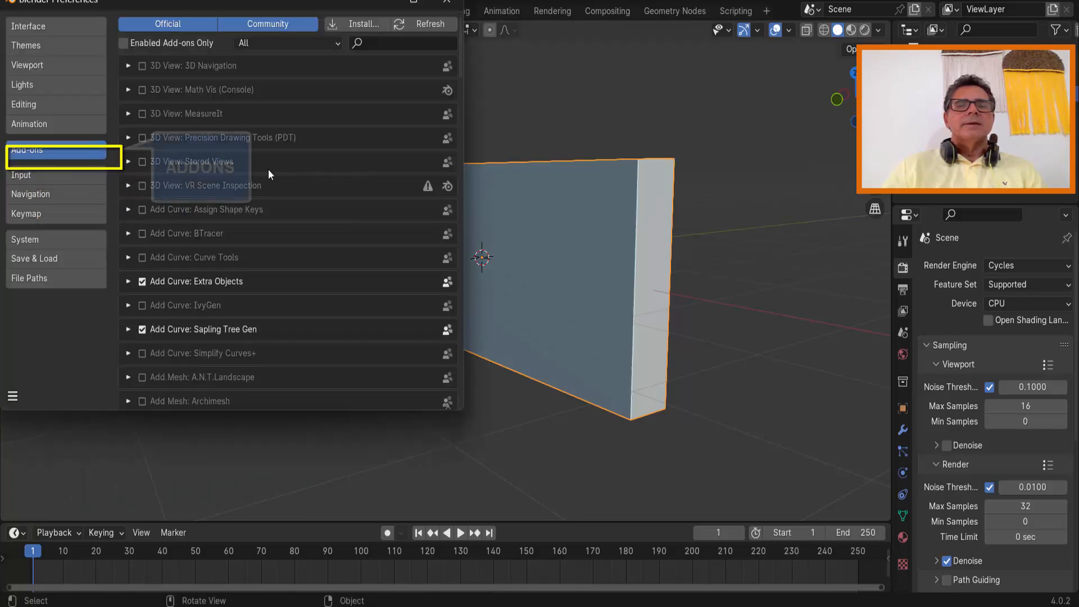
{"action": "left_click", "coordinate": [383, 41]}
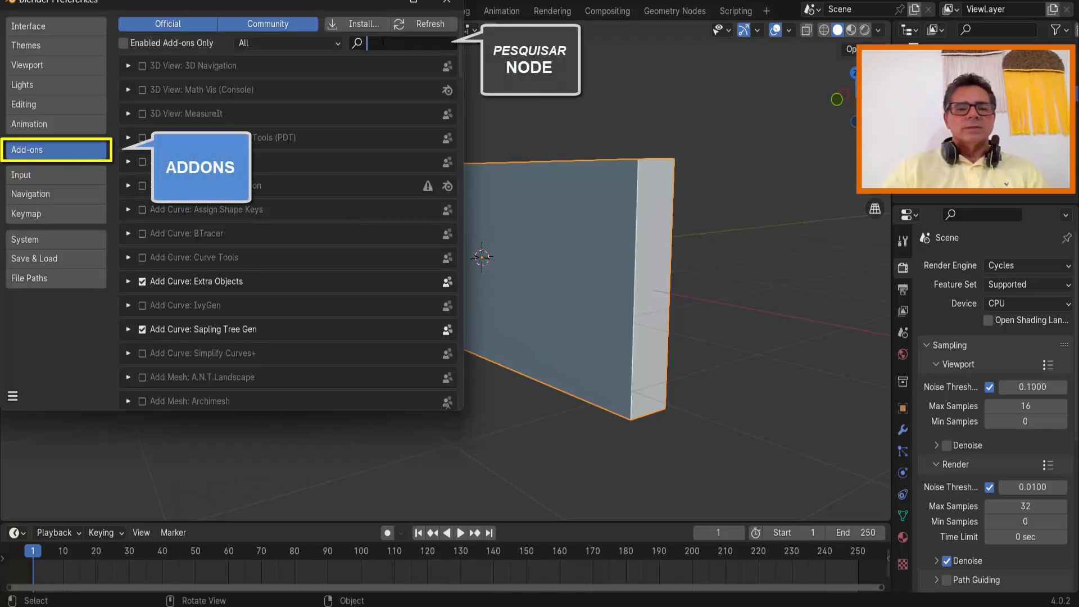
{"action": "type", "text": "N"}
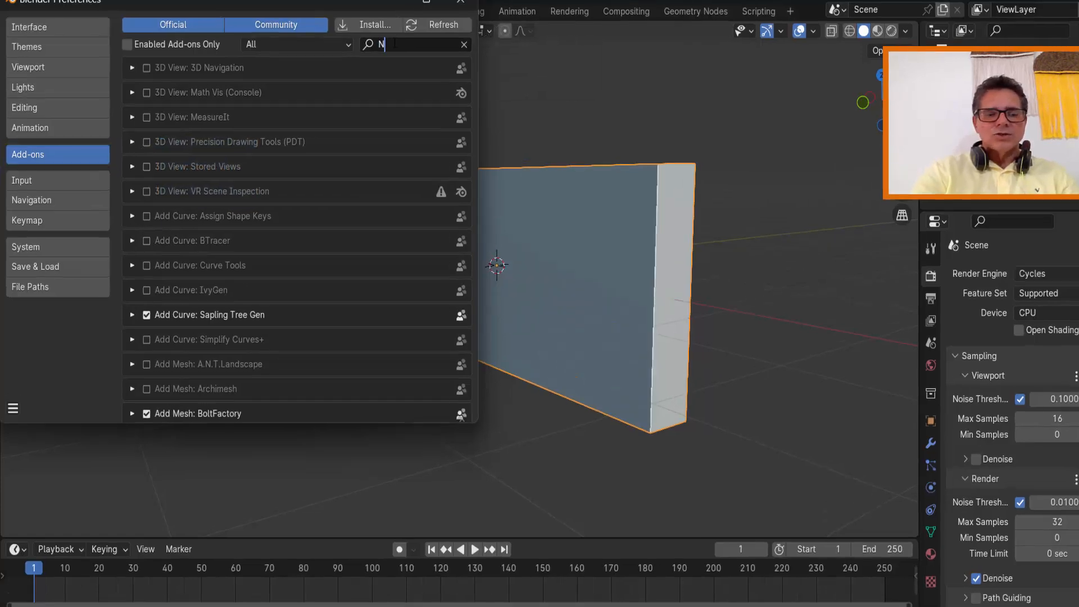
{"action": "type", "text": "ODE"}
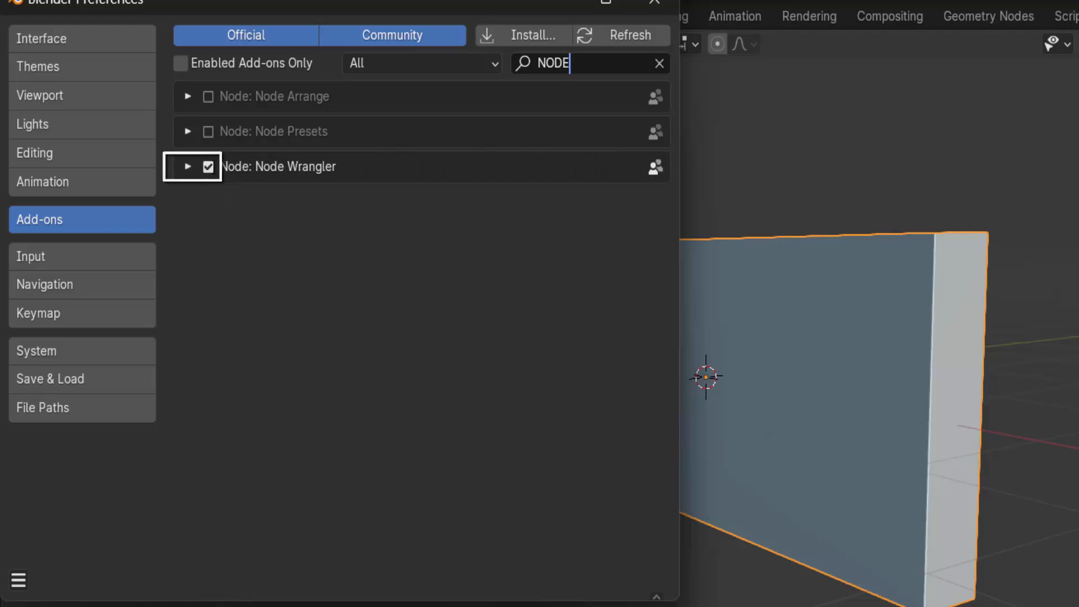
{"action": "left_click", "coordinate": [654, 2]}
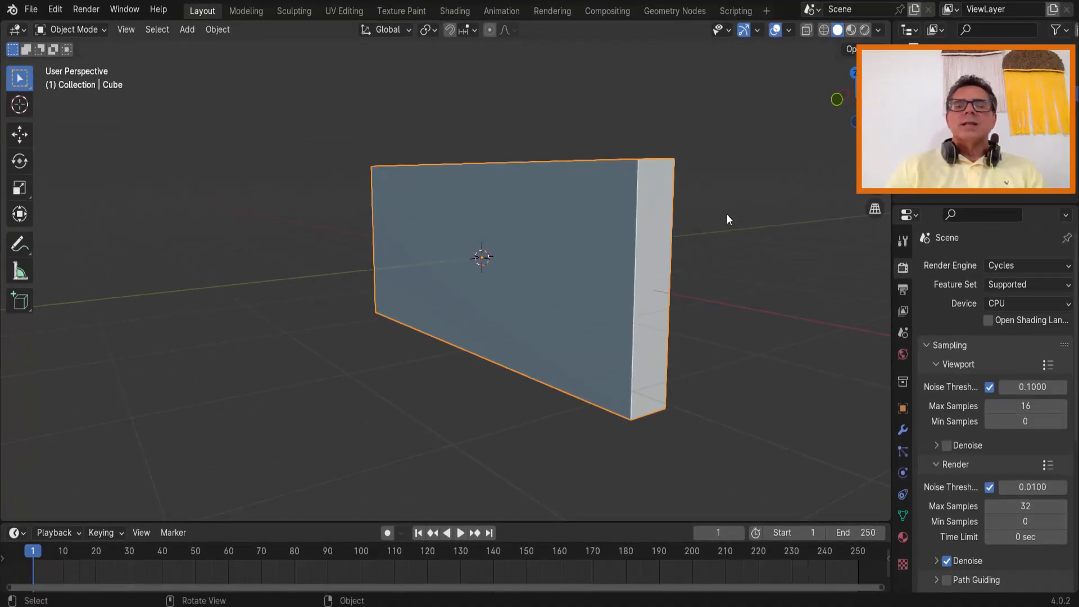
- Enlarge the timeline area, turn it into a Shader Editor, and hide its sidebar
{"action": "left_click_drag", "start_coordinate": [605, 520], "coordinate": [640, 313]}
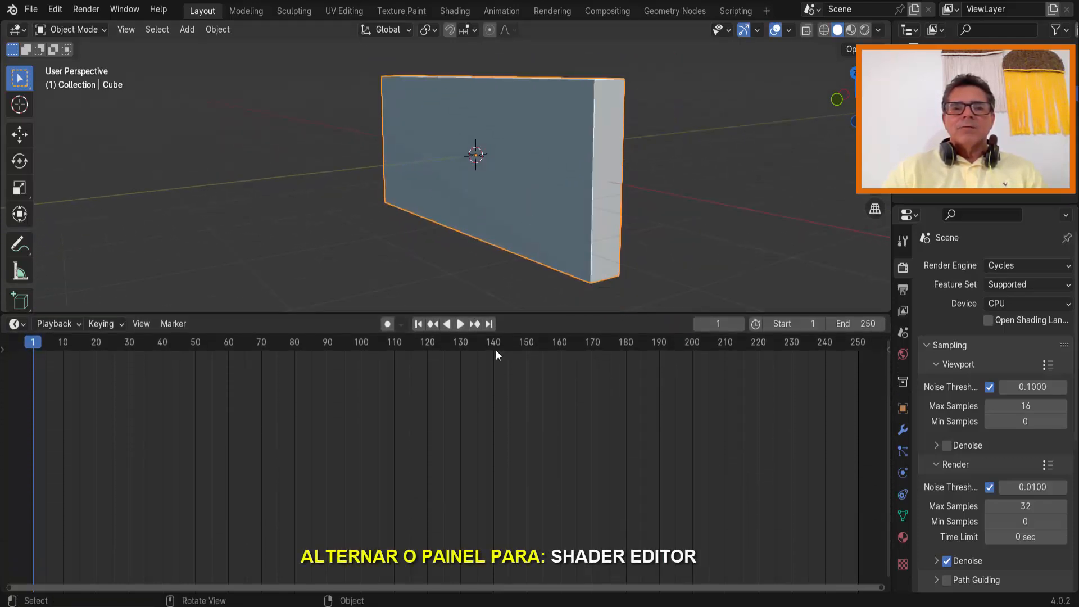
{"action": "left_click", "coordinate": [17, 324]}
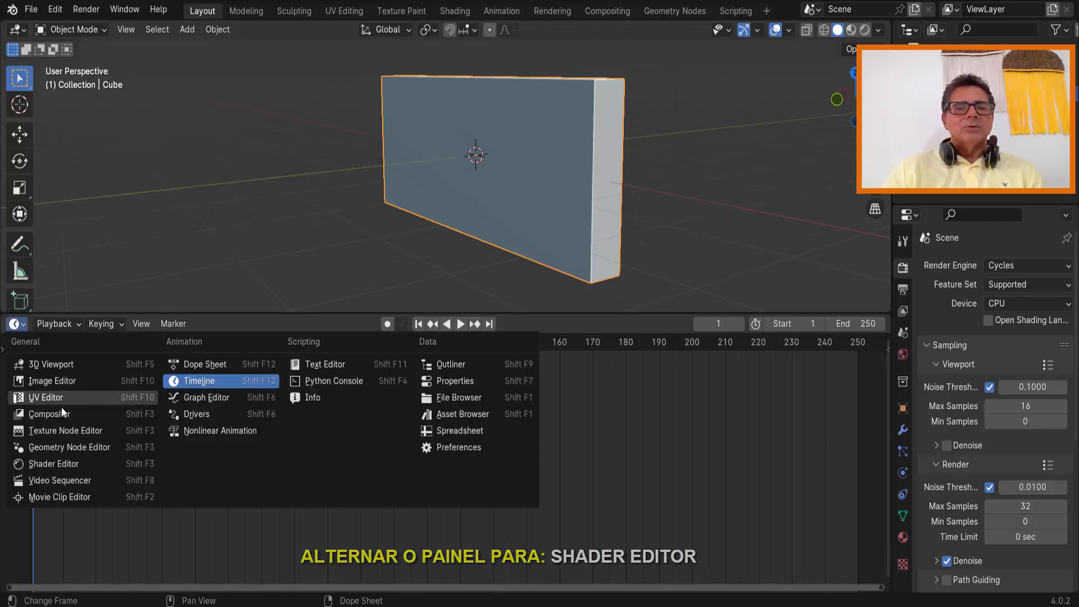
{"action": "left_click", "coordinate": [63, 460]}
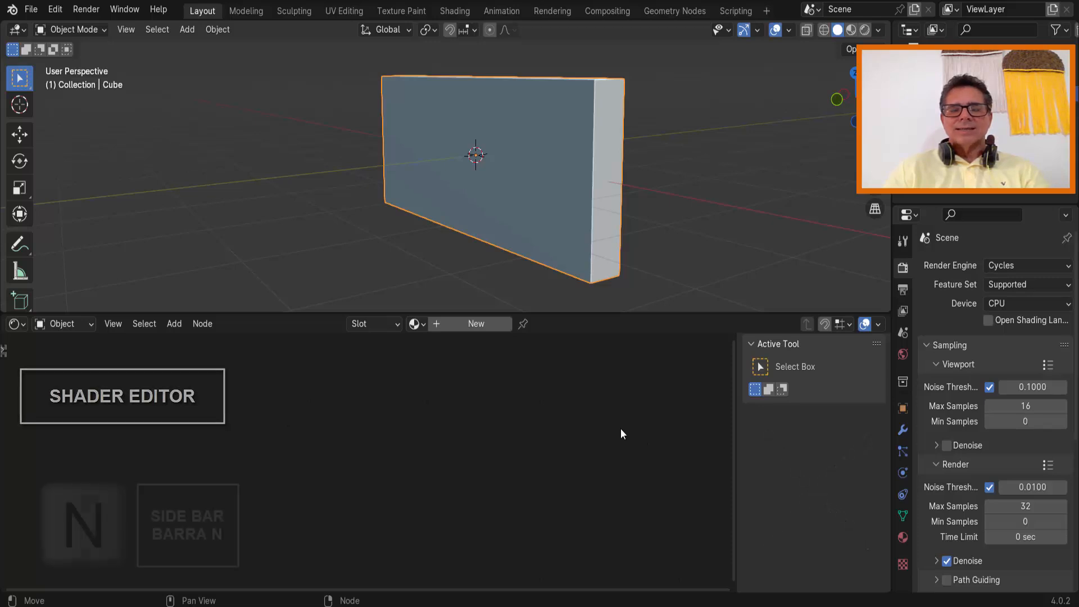
{"action": "key", "text": "n"}
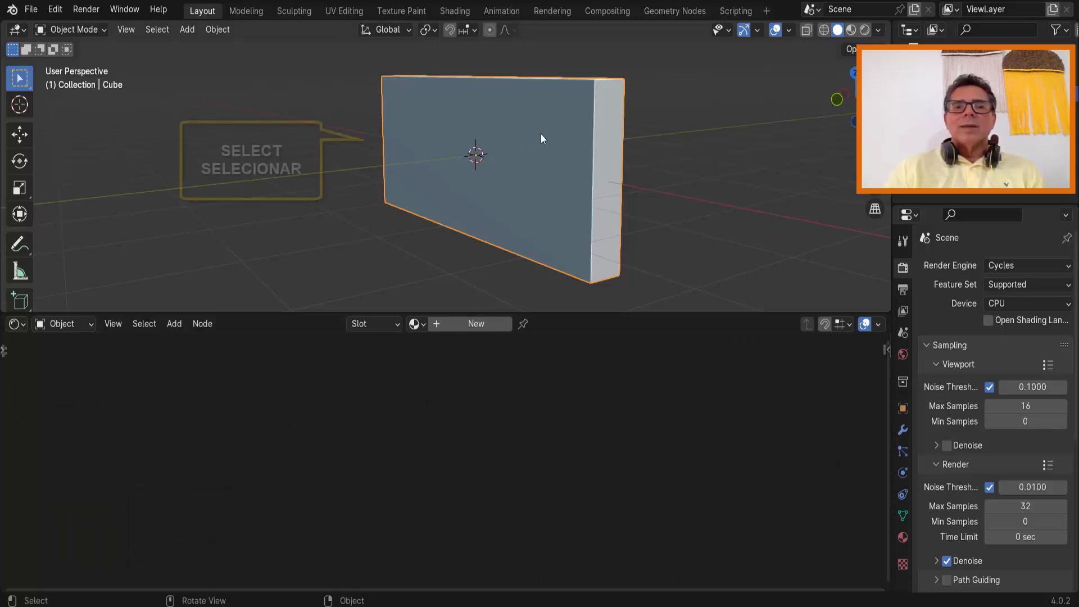
- Create a new material for the cube in the Shader Editor
{"action": "left_click", "coordinate": [487, 324]}
{"action": "scroll", "coordinate": [560, 475], "scroll_direction": "up", "scroll_amount": 4}
{"action": "middle_click_drag", "start_coordinate": [644, 508], "coordinate": [762, 462]}
{"action": "scroll", "coordinate": [762, 462], "scroll_direction": "up", "scroll_amount": 1}
{"action": "scroll", "coordinate": [763, 462], "scroll_direction": "up", "scroll_amount": 1}
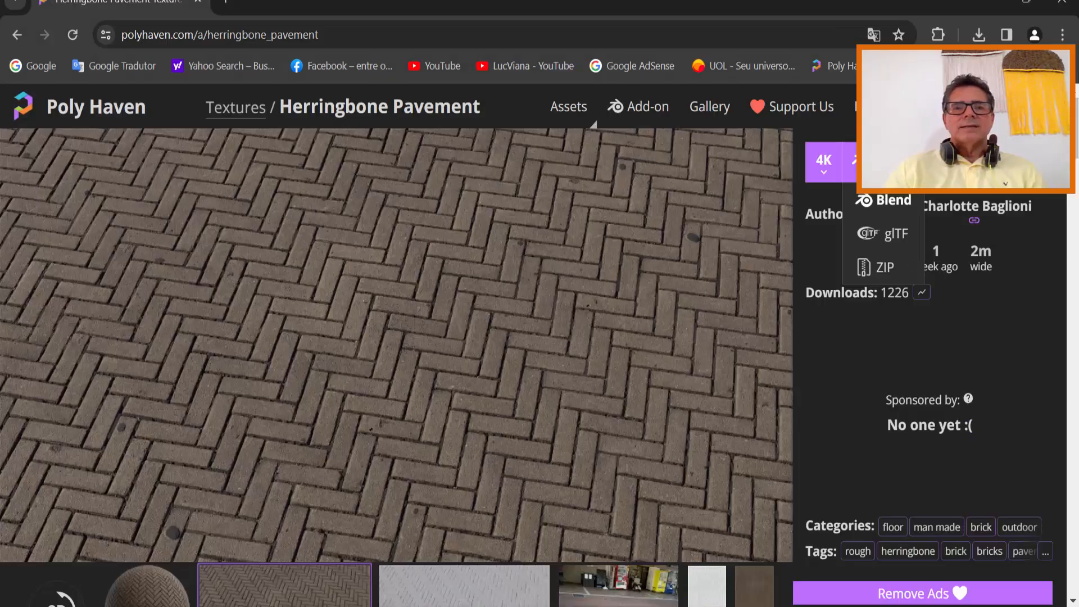
- Browse Poly Haven's texture library and open the Herringbone Pavement texture
{"action": "left_click", "coordinate": [17, 34]}
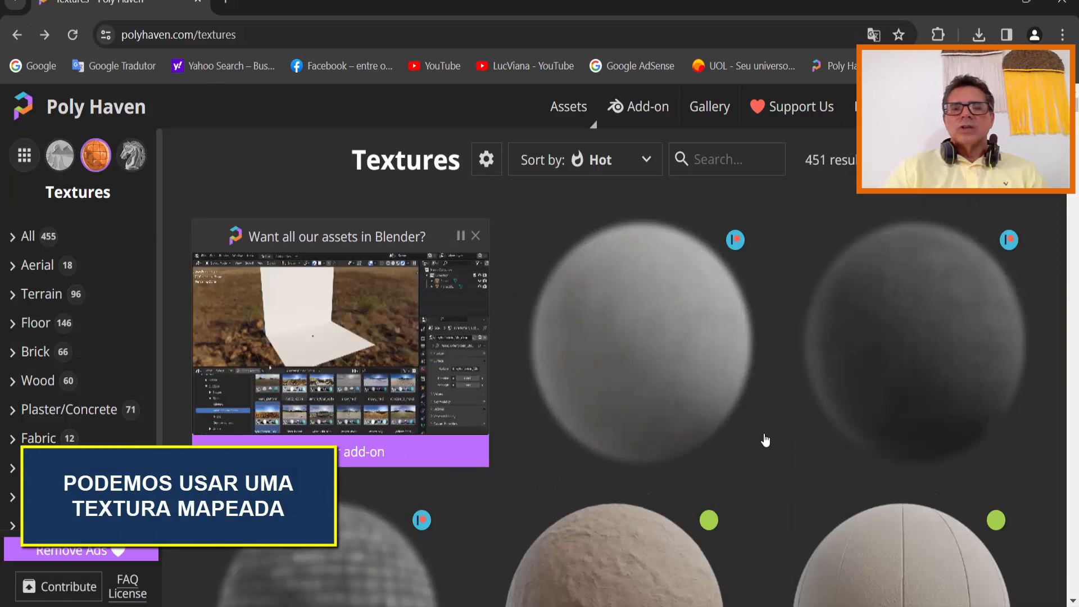
{"action": "scroll", "coordinate": [764, 438], "scroll_direction": "down", "scroll_amount": 3}
{"action": "scroll", "coordinate": [764, 438], "scroll_direction": "down", "scroll_amount": 1}
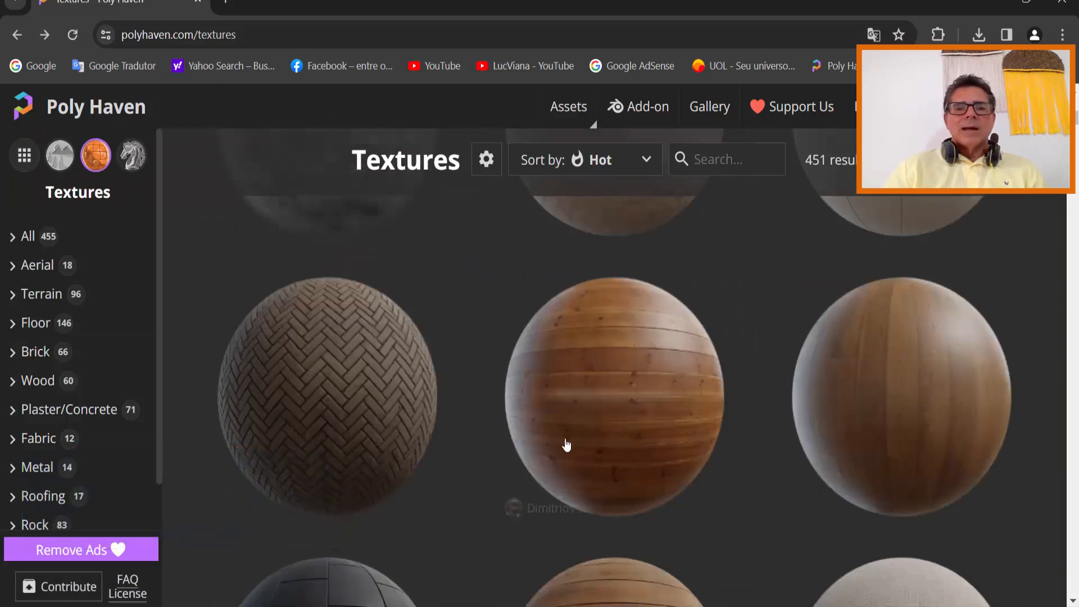
{"action": "left_click", "coordinate": [346, 372]}
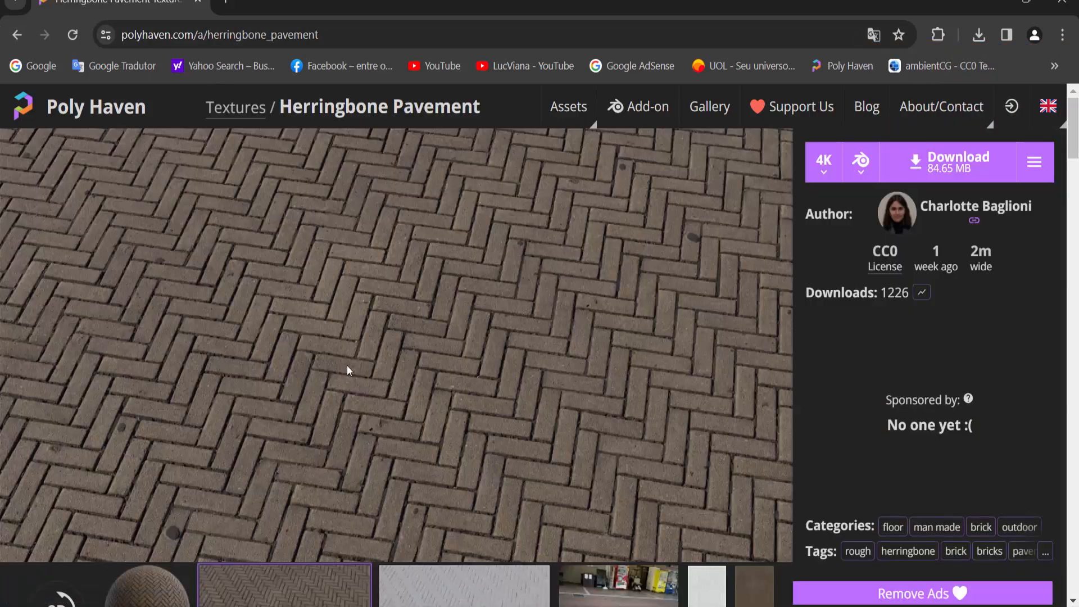
- Choose the 4K resolution for the Herringbone Pavement texture and display the available download formats
{"action": "left_click", "coordinate": [823, 163]}
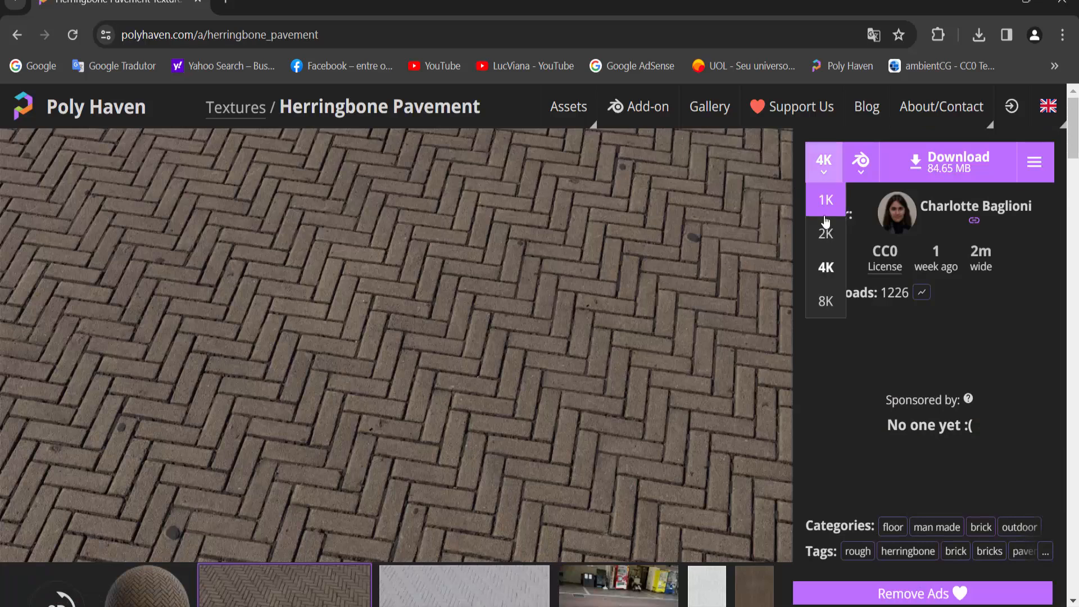
{"action": "left_click", "coordinate": [826, 268]}
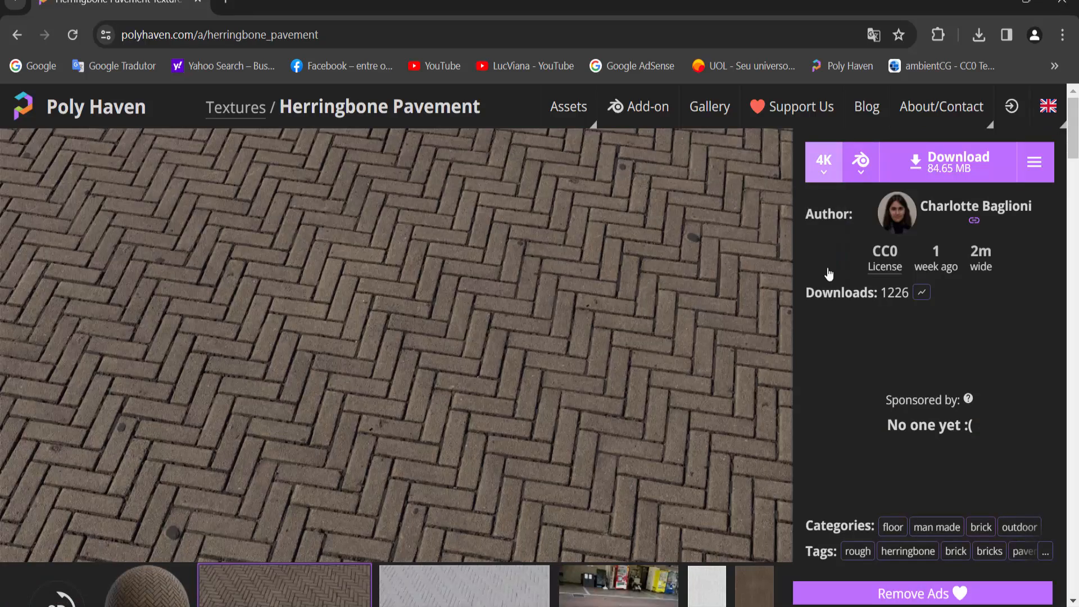
{"action": "left_click", "coordinate": [864, 169]}
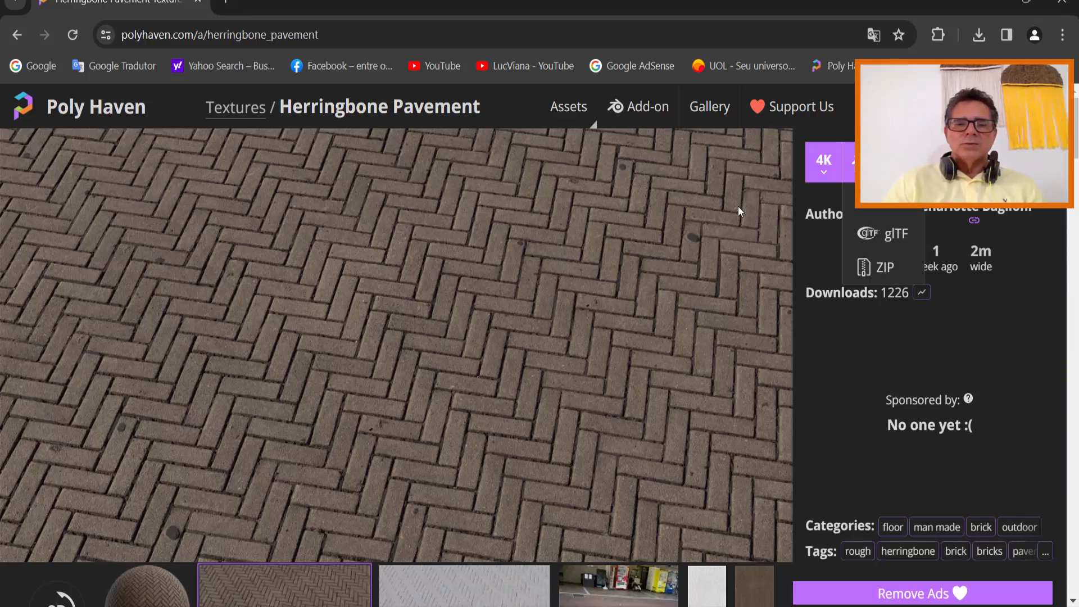
- Switch to File Explorer, show the extraction options for the herringbone_pavement_4k.blend archive in Downloads, and open the textures folder
{"action": "left_click", "coordinate": [303, 605]}
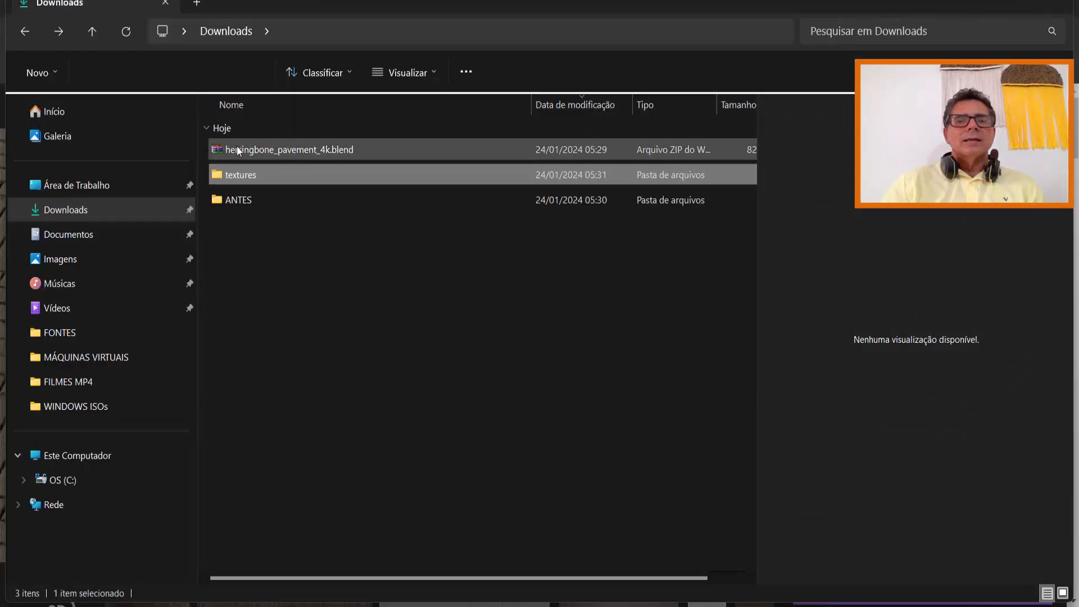
{"action": "left_click", "coordinate": [284, 149]}
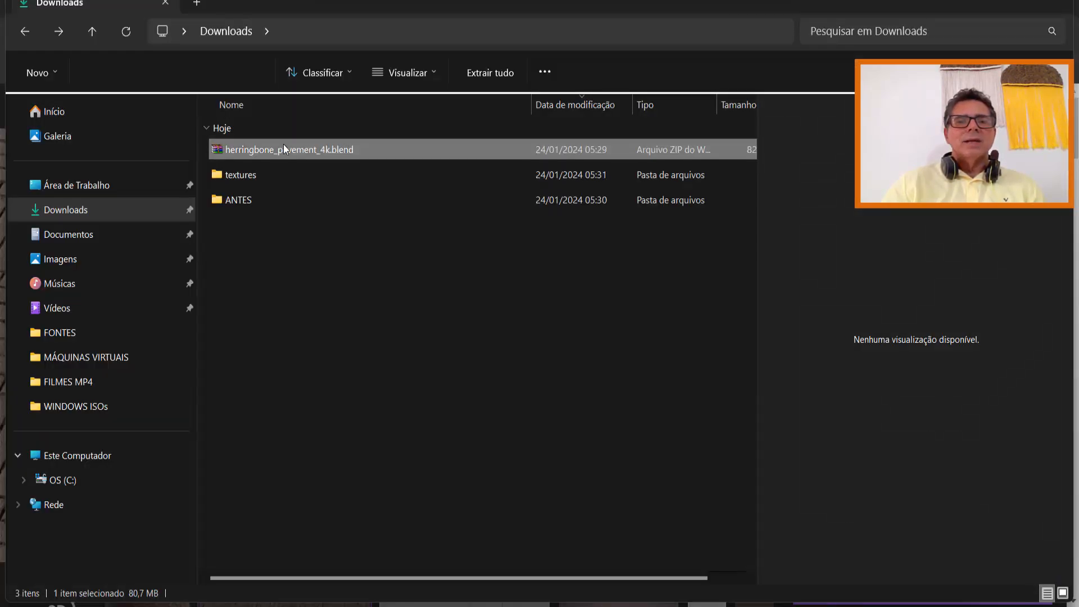
{"action": "right_click", "coordinate": [405, 147]}
{"action": "left_click", "coordinate": [515, 416]}
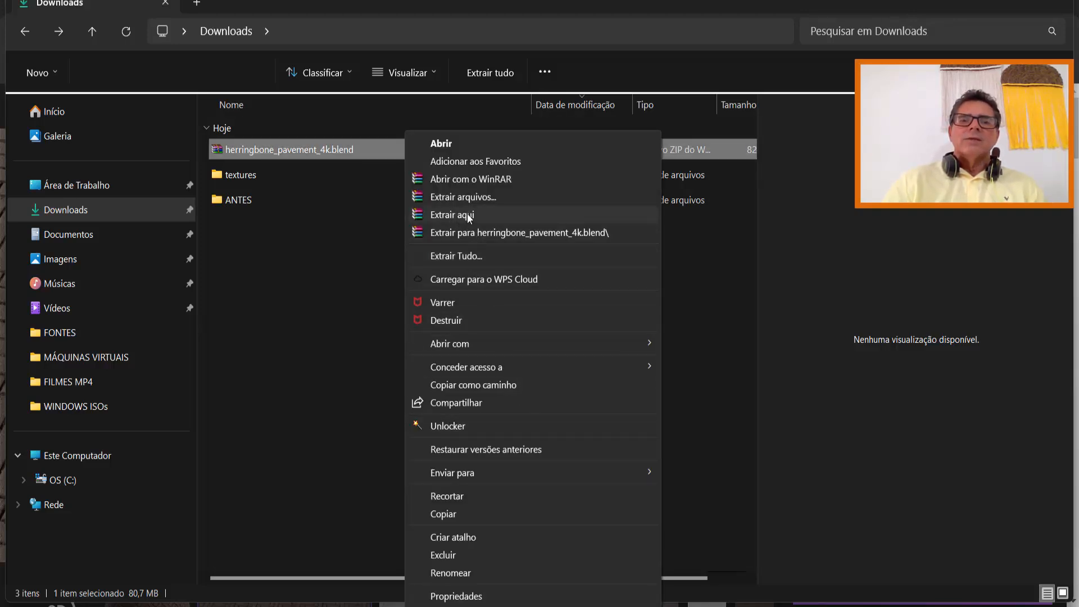
{"action": "left_click", "coordinate": [241, 178]}
{"action": "double_click", "coordinate": [241, 178]}
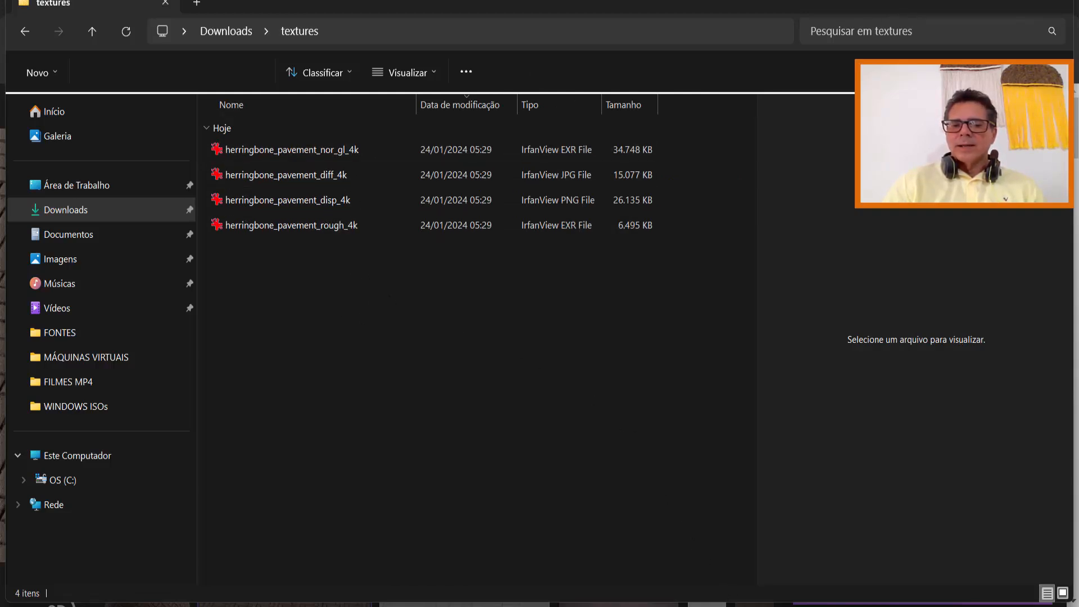
- Switch back to Blender and set the 3D viewport shading to Material Preview
{"action": "left_click", "coordinate": [789, 605]}
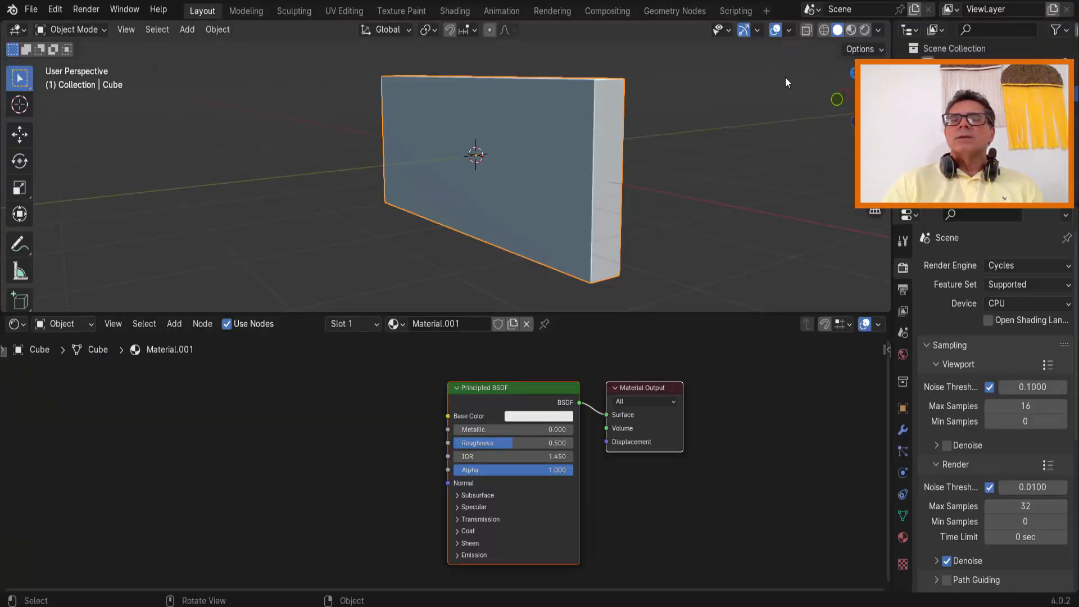
{"action": "left_click", "coordinate": [851, 31]}
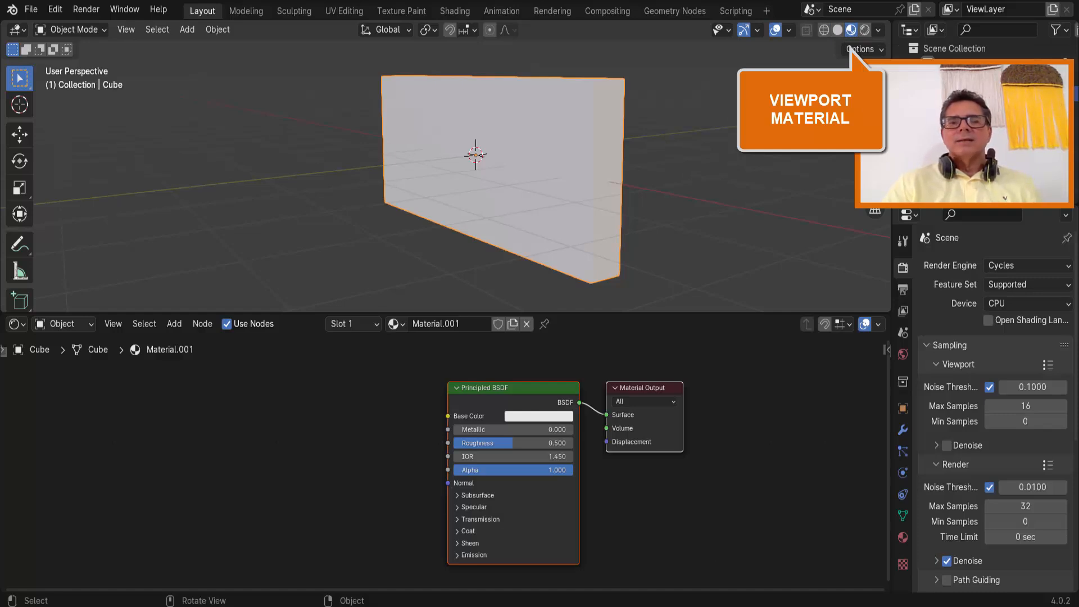
- Apply all four herringbone_pavement 4K maps from Downloads\textures to the Principled BSDF node with Node Wrangler's Principled Texture Setup
{"action": "left_click", "coordinate": [510, 389]}
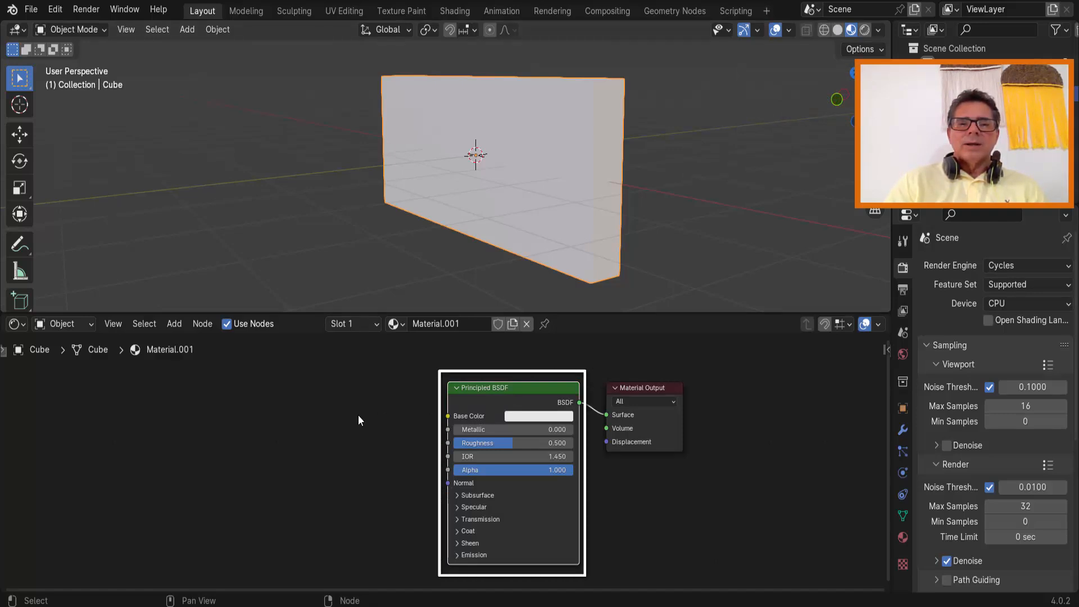
{"action": "key", "text": "ctrl+shift+t"}
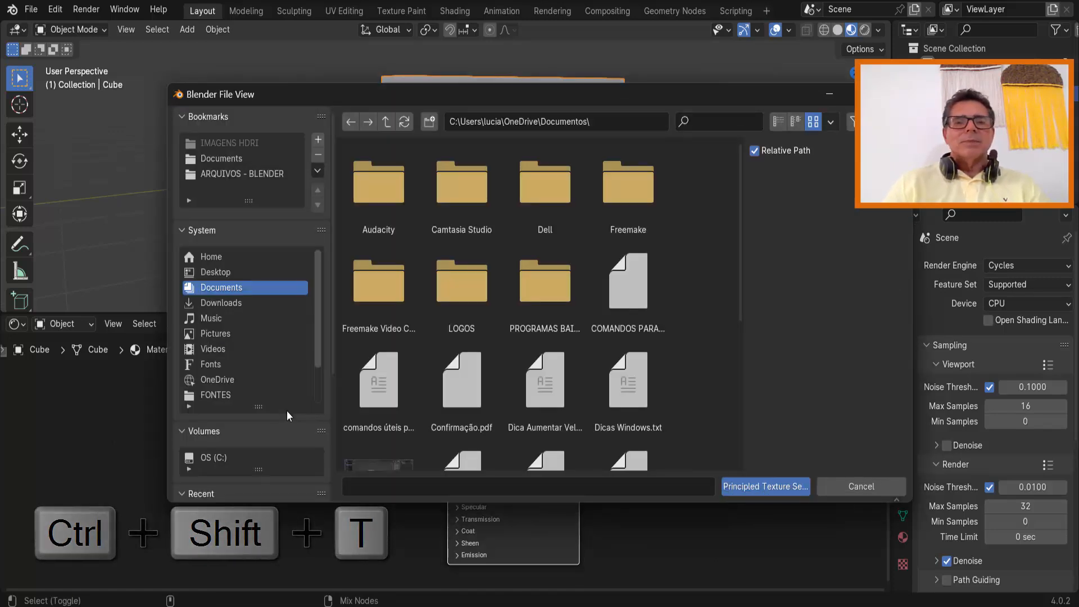
{"action": "left_click", "coordinate": [225, 303]}
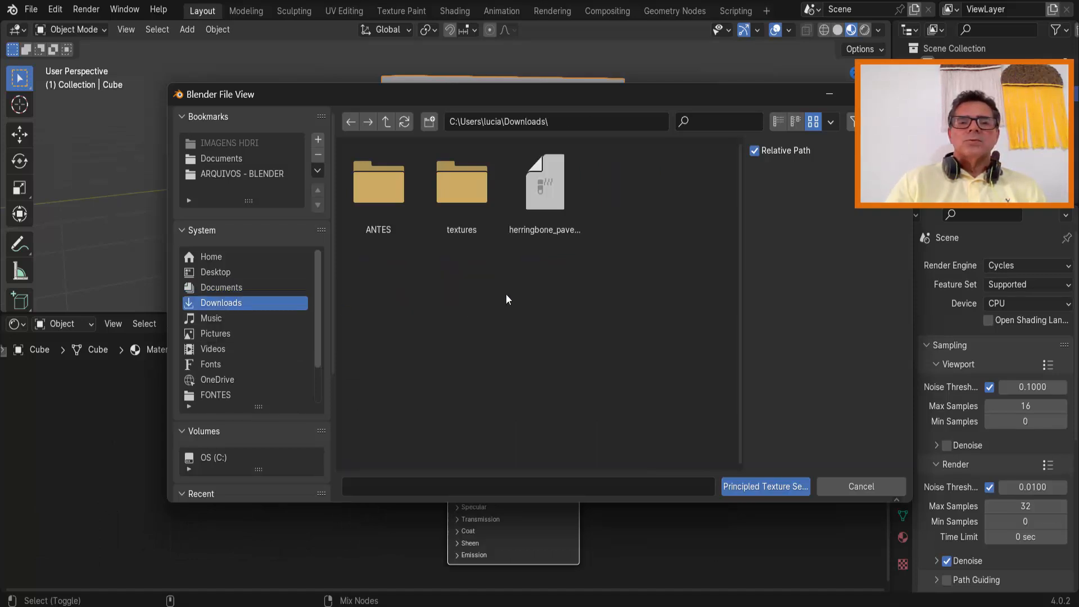
{"action": "double_click", "coordinate": [463, 201]}
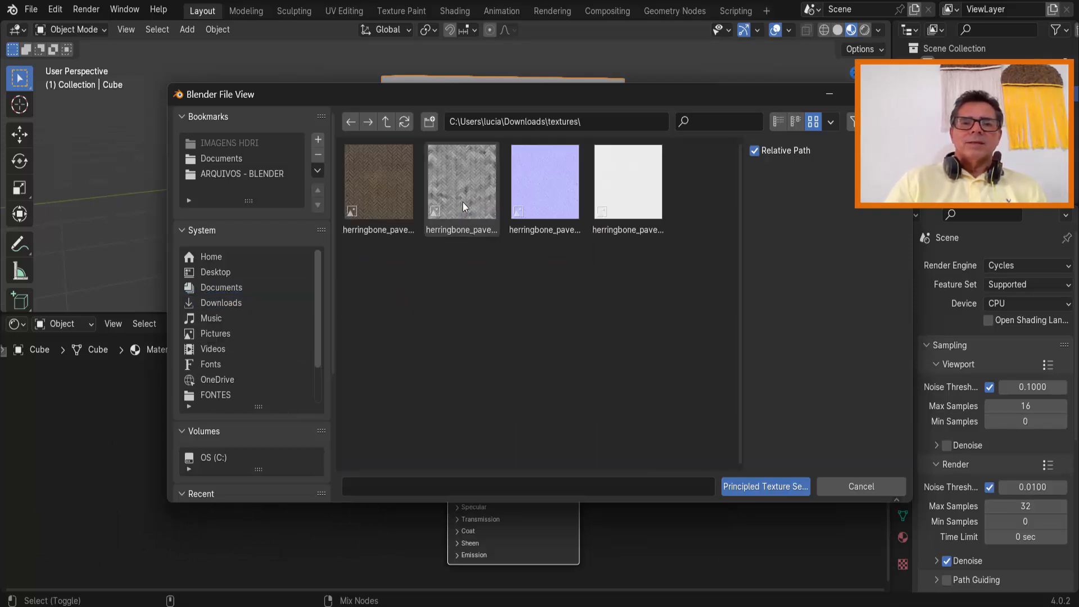
{"action": "left_click_drag", "start_coordinate": [466, 275], "coordinate": [689, 145]}
{"action": "left_click_drag", "start_coordinate": [373, 276], "coordinate": [709, 171]}
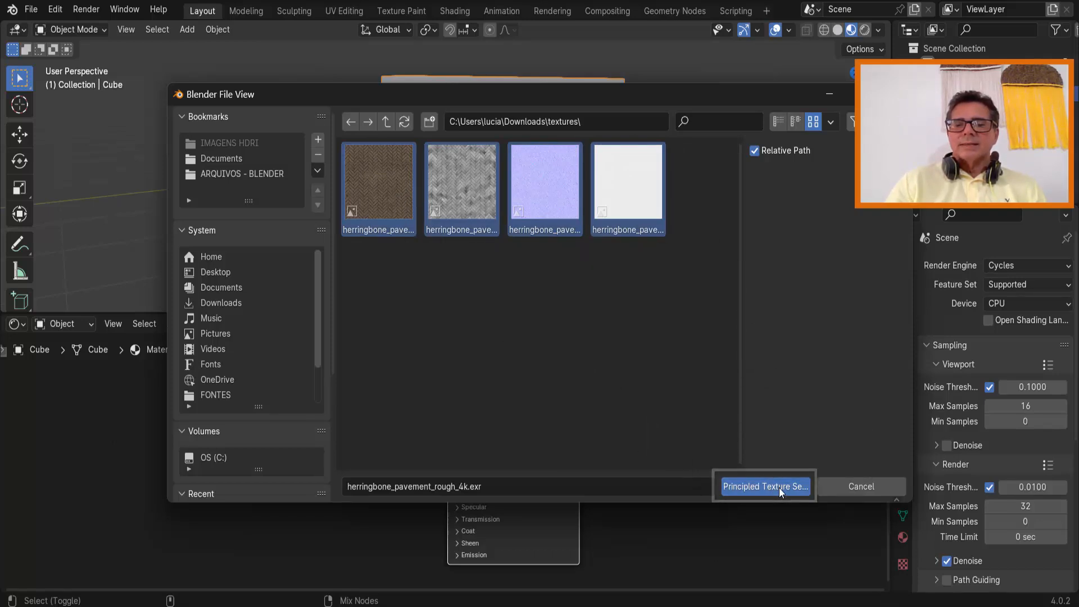
{"action": "left_click", "coordinate": [779, 487]}
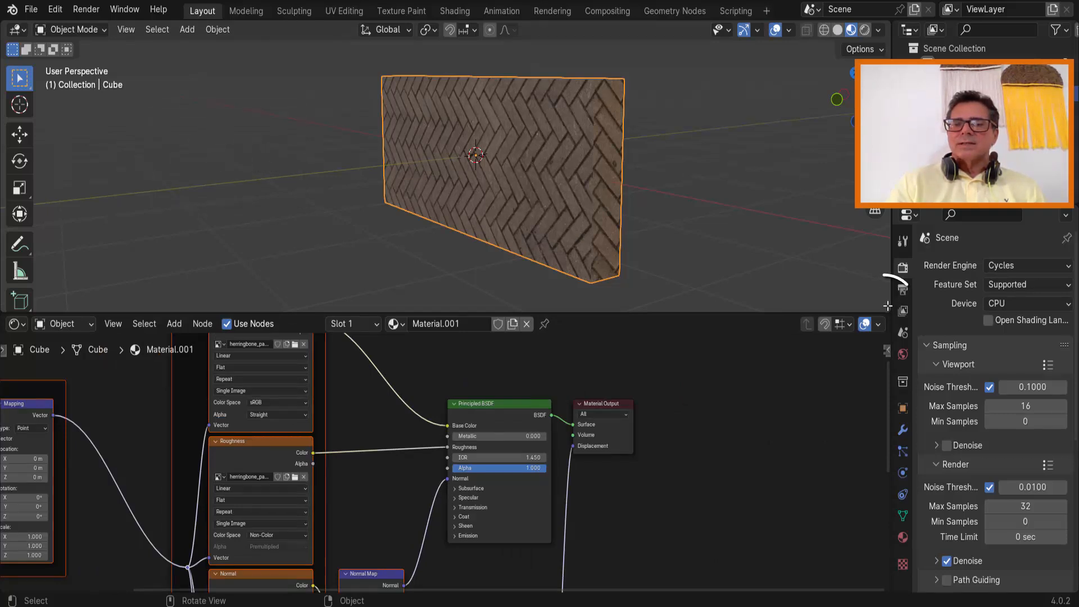
- Merge the shader editor area into the 3D viewport so the textured cube can be viewed across the full workspace height
{"action": "left_click_drag", "start_coordinate": [888, 305], "coordinate": [878, 359]}
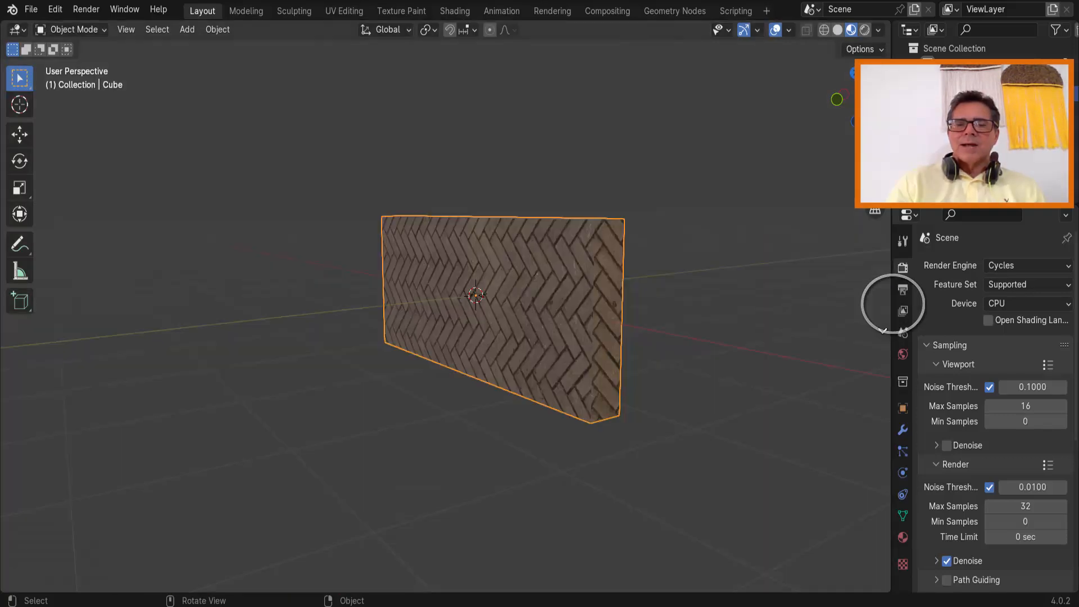
{"action": "middle_click_drag", "start_coordinate": [762, 303], "coordinate": [713, 294]}
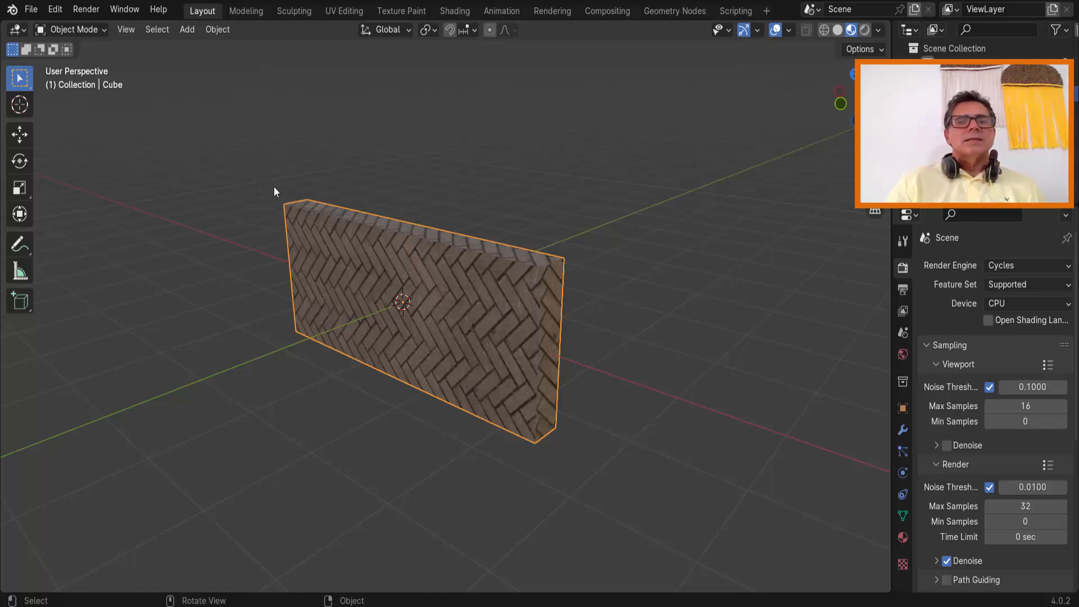
- Select the cube's narrow end face on the +X side in Edit Mode with face selection, and activate the Move tool
{"action": "left_click", "coordinate": [84, 31]}
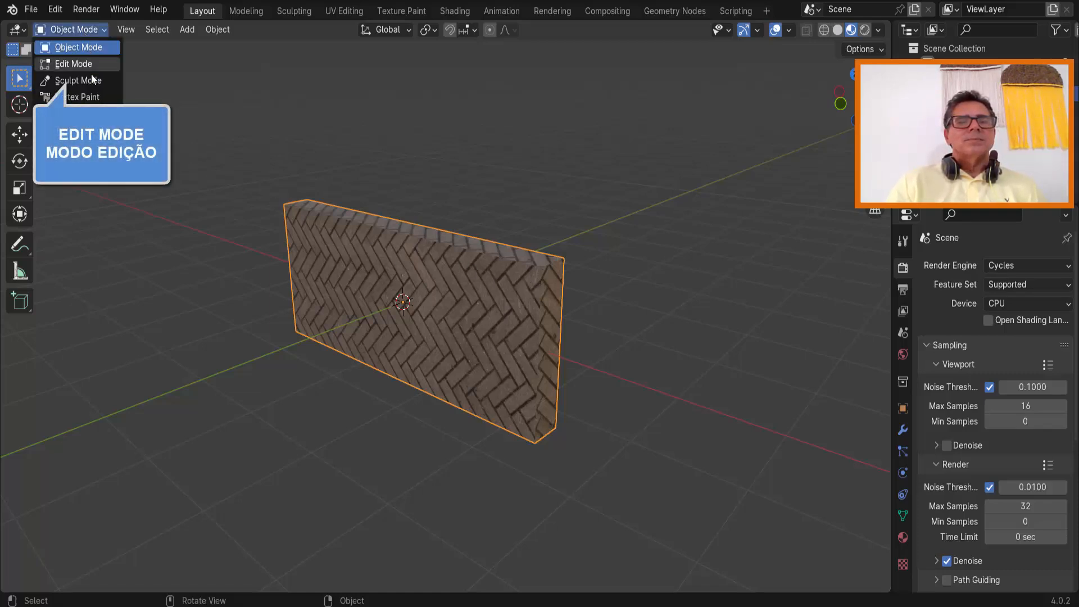
{"action": "left_click", "coordinate": [73, 63]}
{"action": "left_click", "coordinate": [147, 30]}
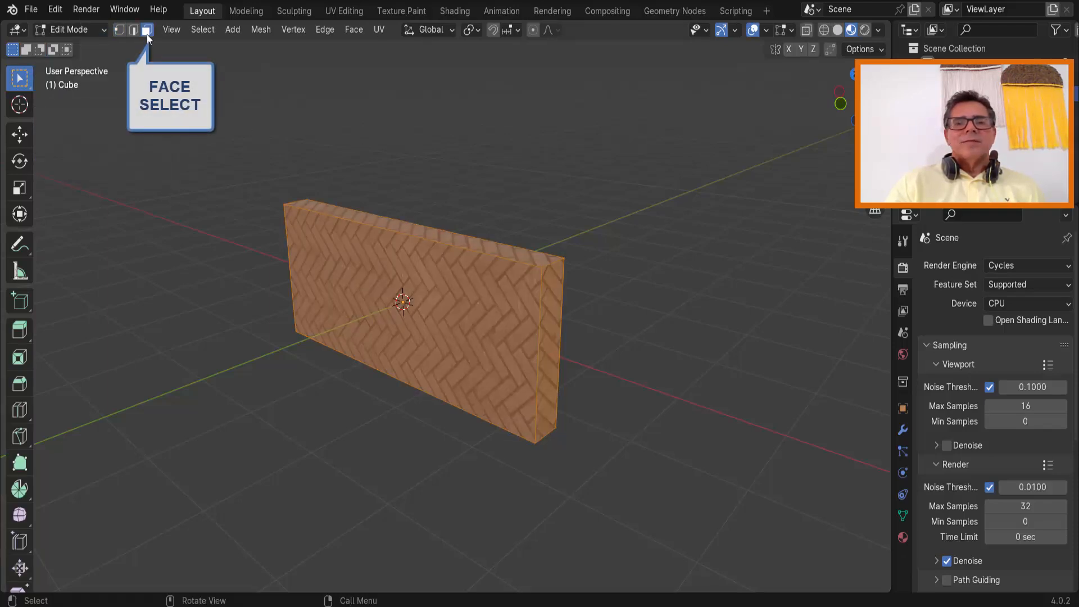
{"action": "left_click", "coordinate": [557, 307]}
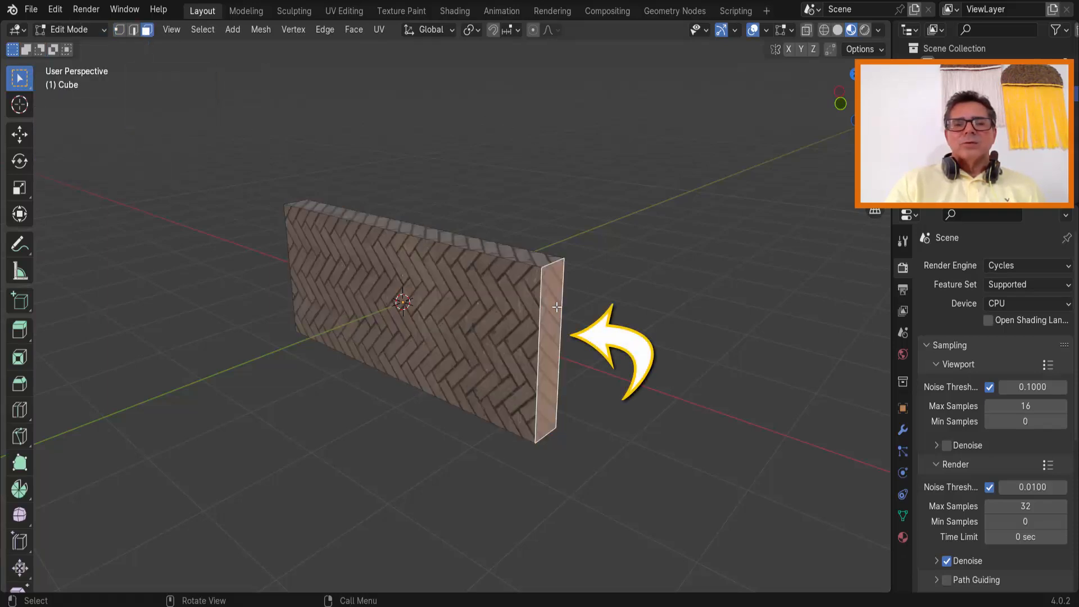
{"action": "left_click", "coordinate": [27, 134]}
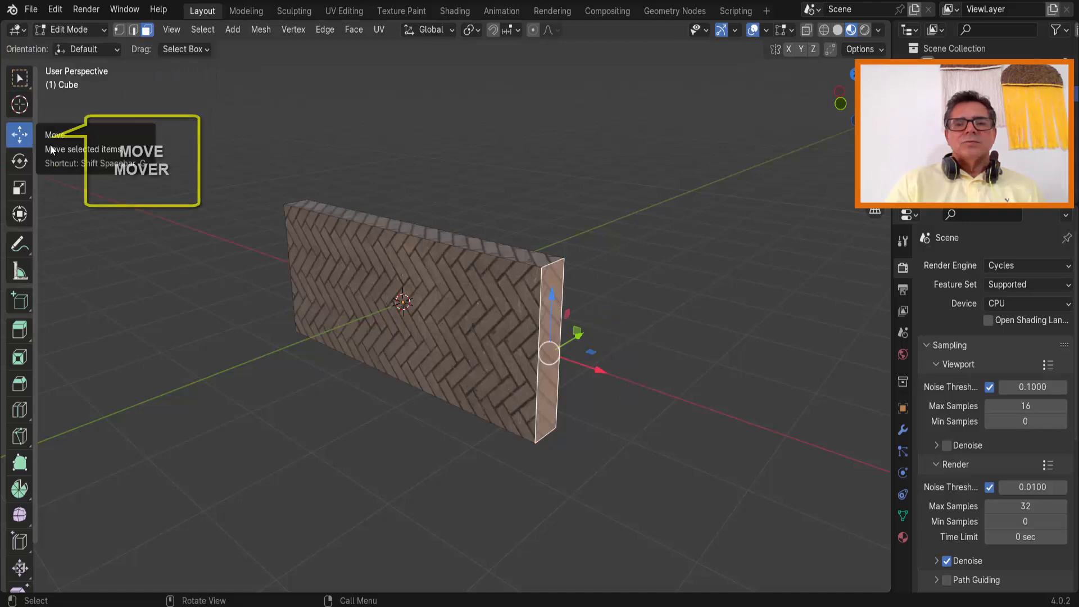
- Try moving the selected end face outward along the X axis and undo the move
{"action": "left_click_drag", "start_coordinate": [600, 371], "coordinate": [652, 388]}
{"action": "key", "text": "ctrl+z"}
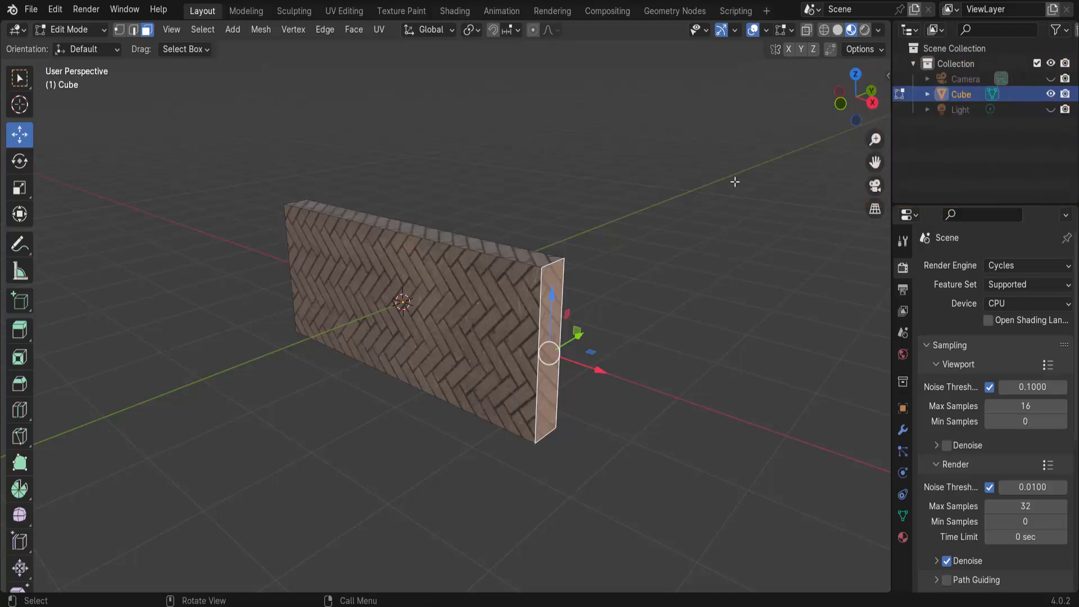
- Enable Correct Face Attributes in the transform options and move the end face outward along the X axis to lengthen the wall
{"action": "left_click", "coordinate": [881, 49]}
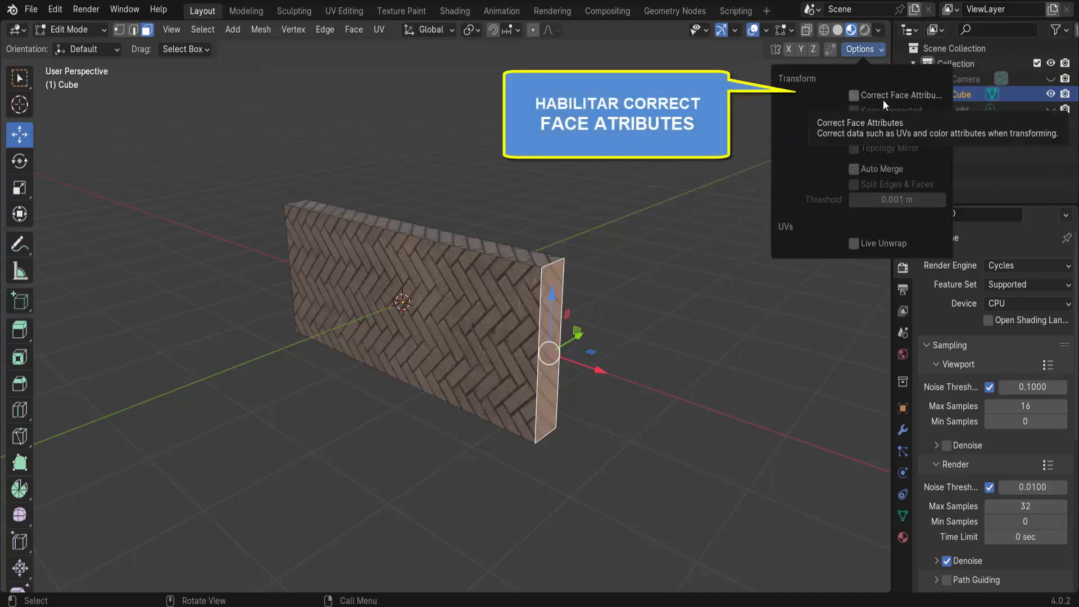
{"action": "left_click", "coordinate": [855, 96]}
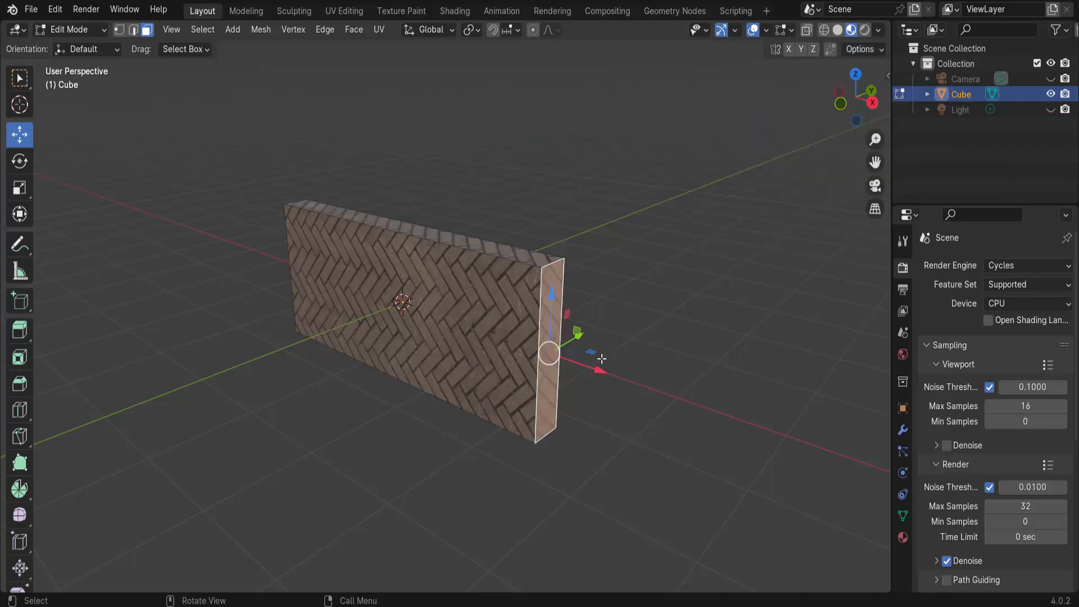
{"action": "left_click_drag", "start_coordinate": [599, 371], "coordinate": [614, 333]}
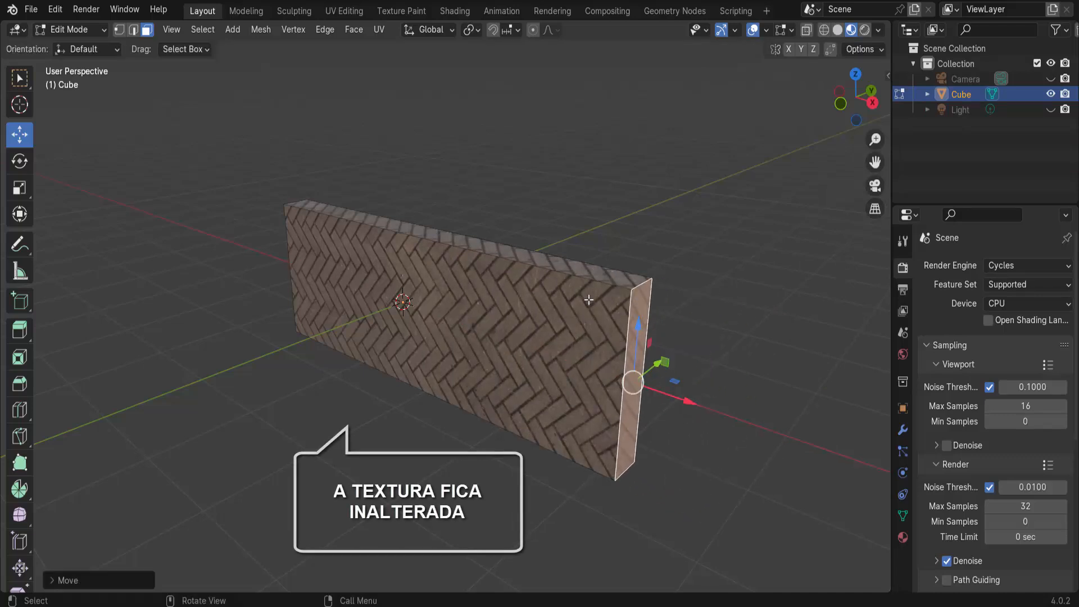
- Select the wall's top face and move it up along the Z axis to make the wall taller
{"action": "left_click", "coordinate": [488, 241]}
{"action": "left_click_drag", "start_coordinate": [427, 163], "coordinate": [433, 63]}
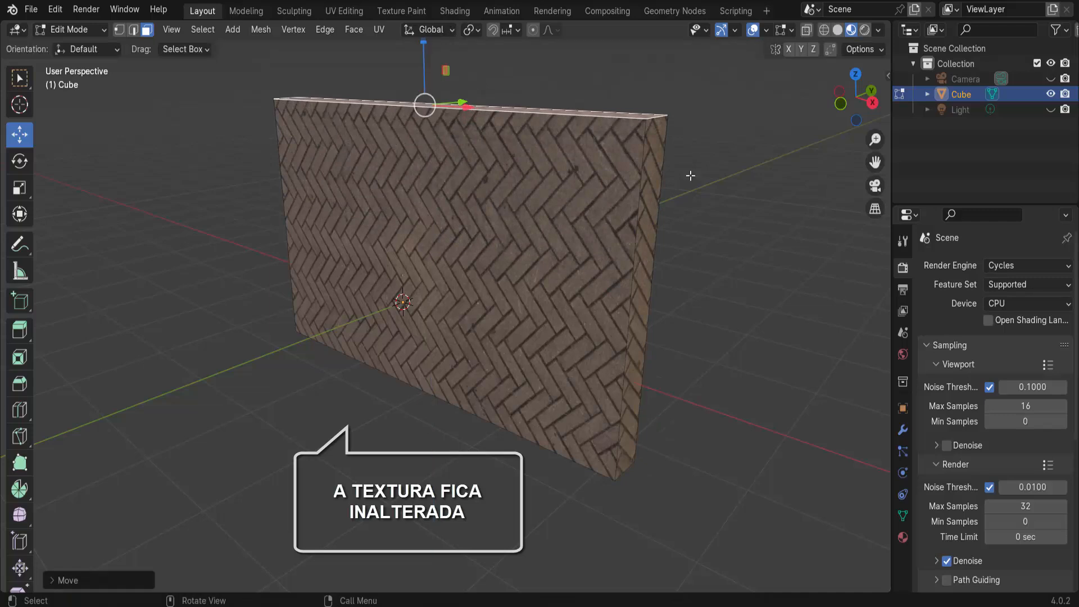
{"action": "scroll", "coordinate": [677, 204], "scroll_direction": "down", "scroll_amount": 2}
{"action": "mouse_move", "coordinate": [664, 263]}
{"action": "middle_mouse_down"}
{"action": "mouse_move", "coordinate": [662, 251]}
{"action": "mouse_move", "coordinate": [657, 266]}
{"action": "middle_mouse_up"}
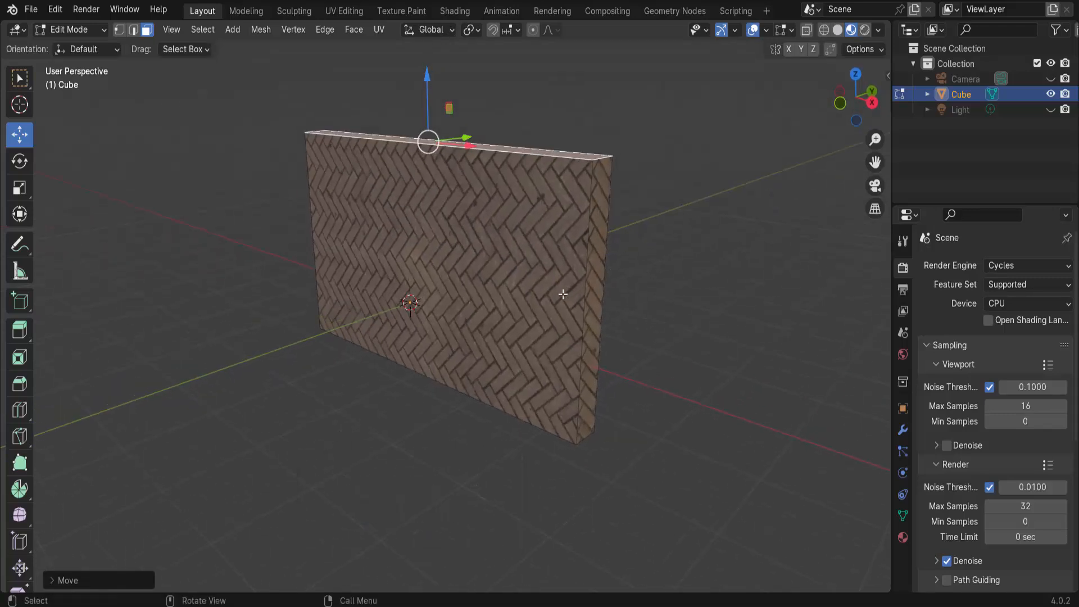
- Disable Correct Face Attributes in the transform options and return the cube to Object Mode
{"action": "left_click", "coordinate": [77, 31]}
{"action": "left_click", "coordinate": [879, 49]}
{"action": "left_click", "coordinate": [855, 95]}
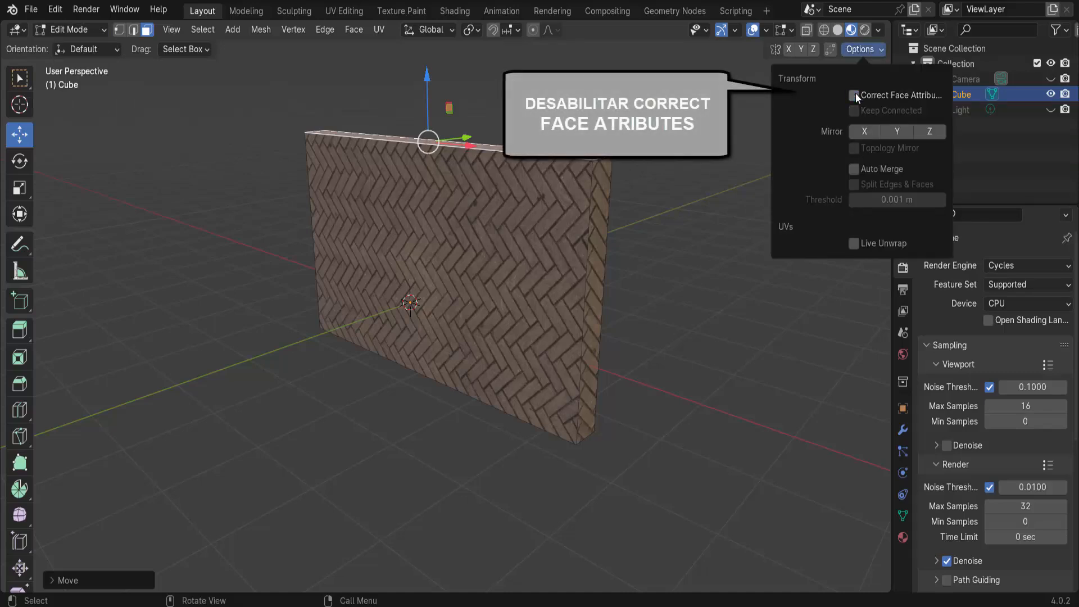
{"action": "left_click", "coordinate": [63, 31]}
{"action": "left_click", "coordinate": [63, 47]}
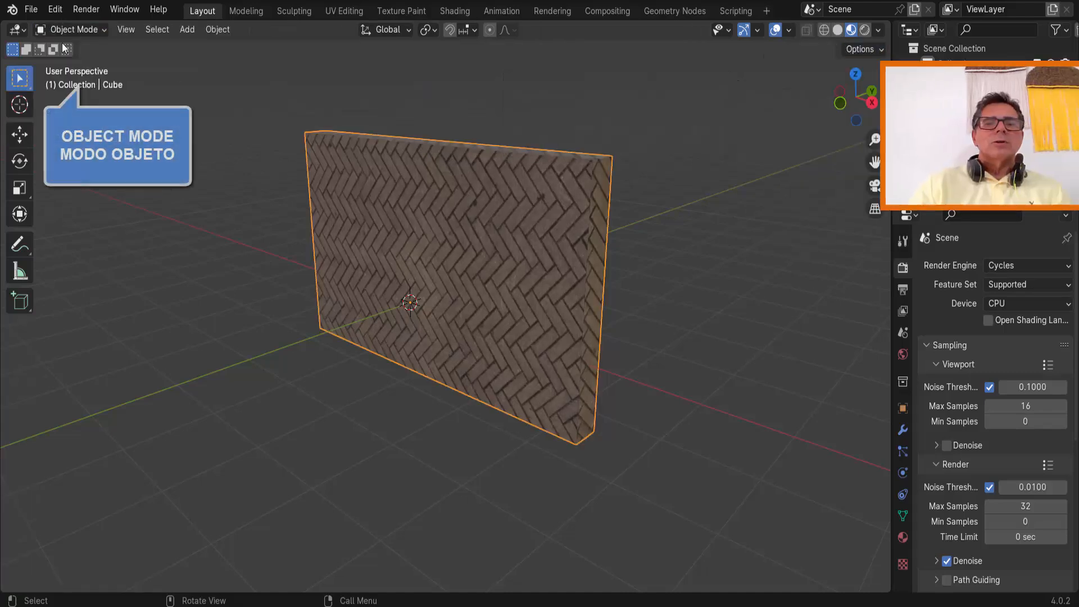
{"action": "mouse_move", "coordinate": [710, 301]}
{"action": "middle_mouse_down"}
{"action": "mouse_move", "coordinate": [774, 309]}
{"action": "mouse_move", "coordinate": [868, 282]}
{"action": "mouse_move", "coordinate": [821, 336]}
{"action": "mouse_move", "coordinate": [634, 301]}
{"action": "mouse_move", "coordinate": [640, 330]}
{"action": "mouse_move", "coordinate": [720, 313]}
{"action": "mouse_move", "coordinate": [735, 291]}
{"action": "mouse_move", "coordinate": [701, 313]}
{"action": "mouse_move", "coordinate": [723, 313]}
{"action": "middle_mouse_up"}
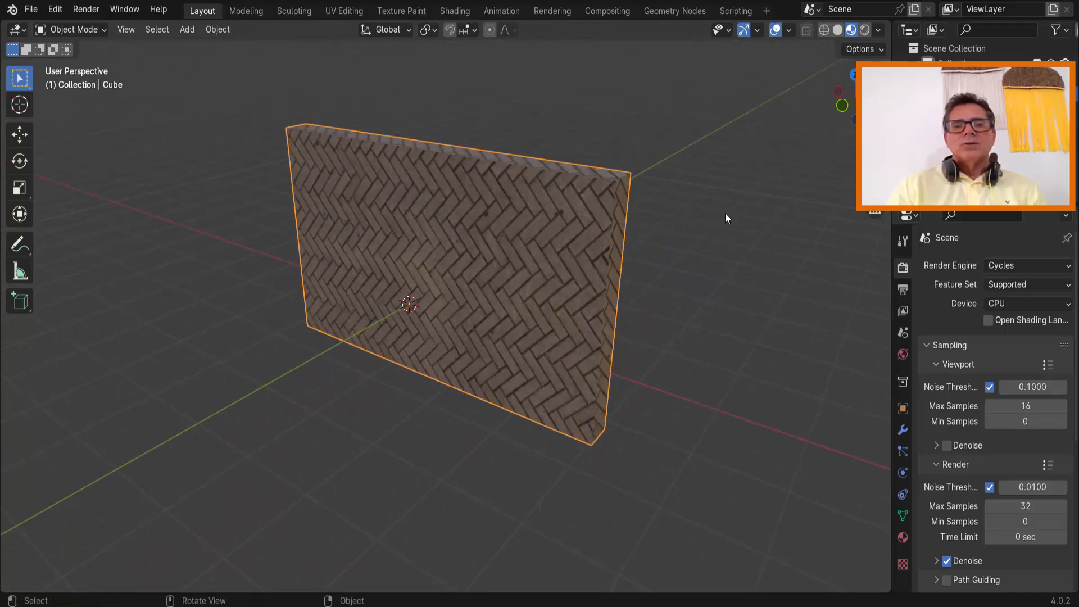